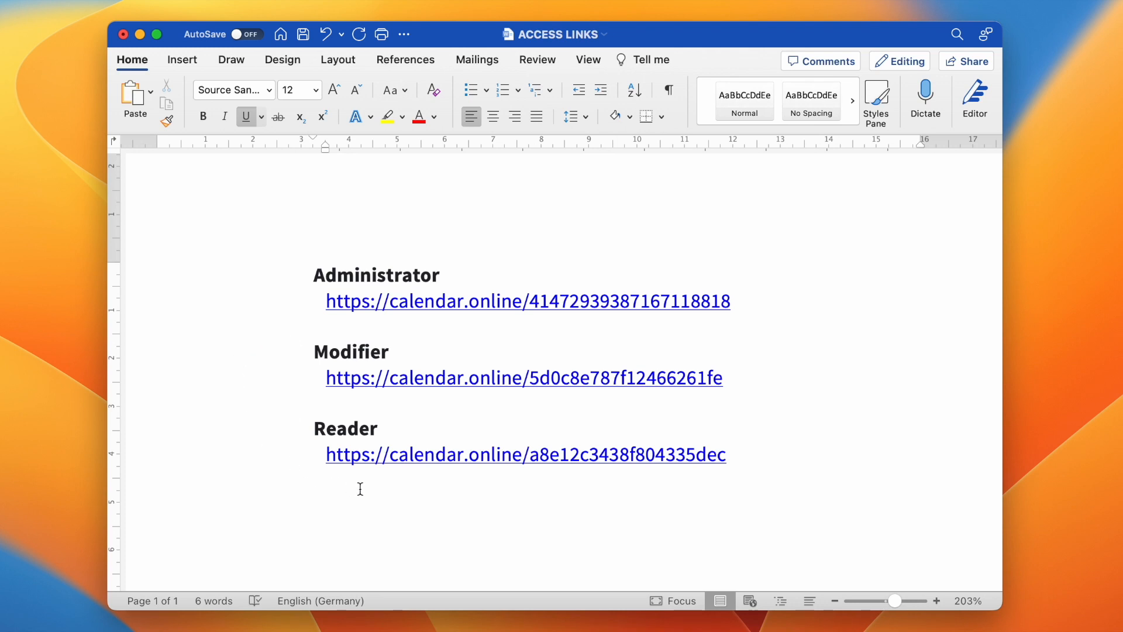
Open the online calendar through the Reader access link and copy the Work sub-calendar's iCalendar feed address.
left_click(454, 462)
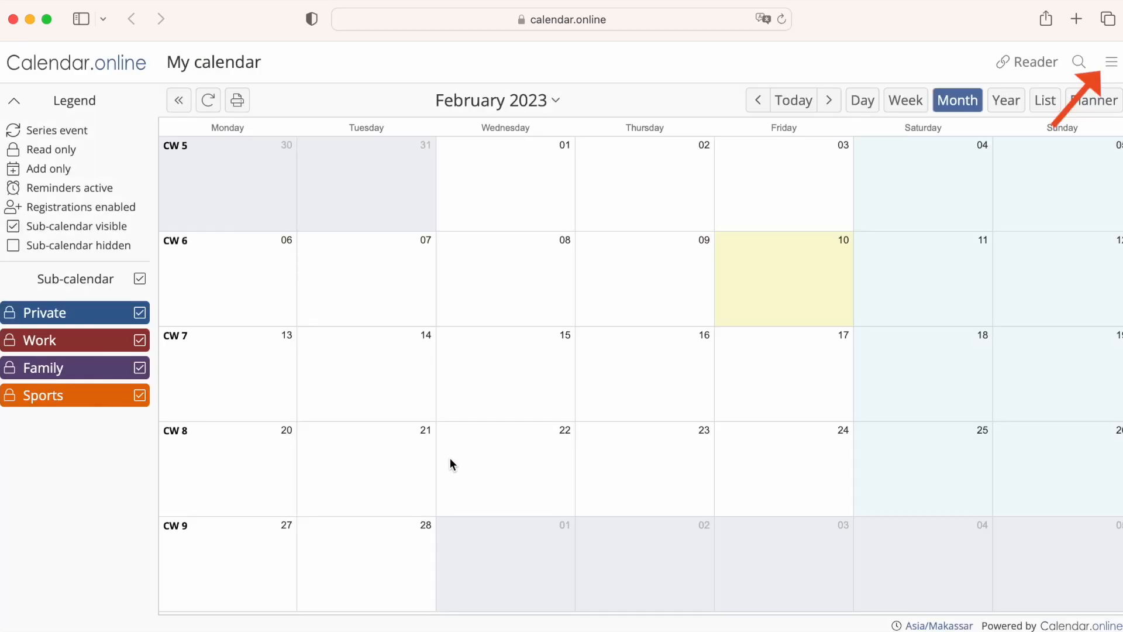
left_click(1111, 64)
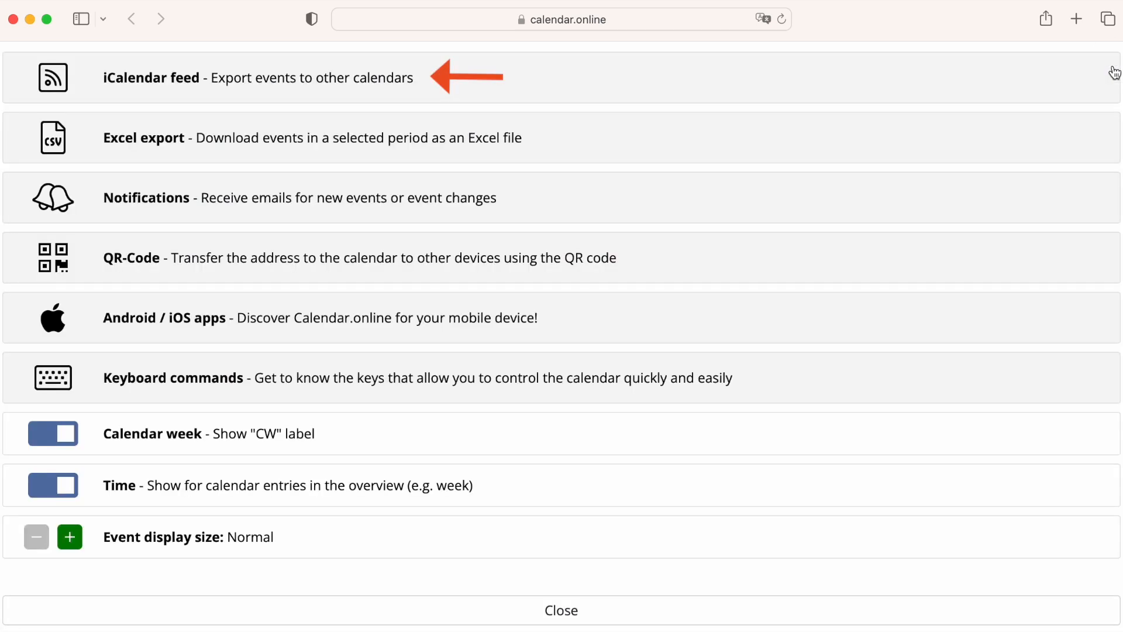
left_click(565, 79)
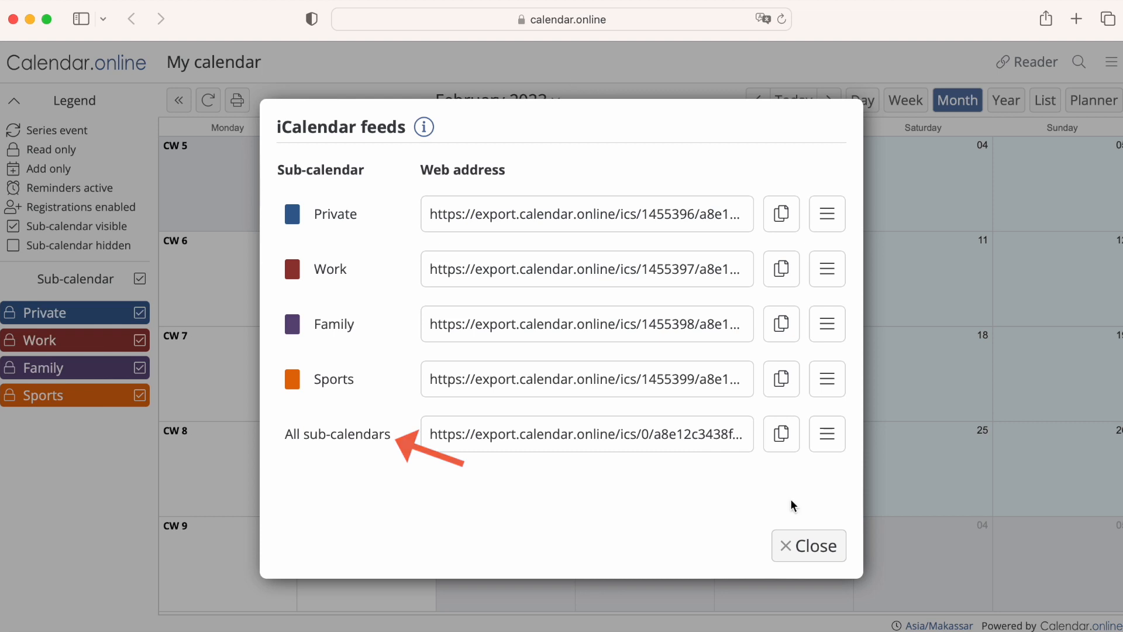
left_click(780, 266)
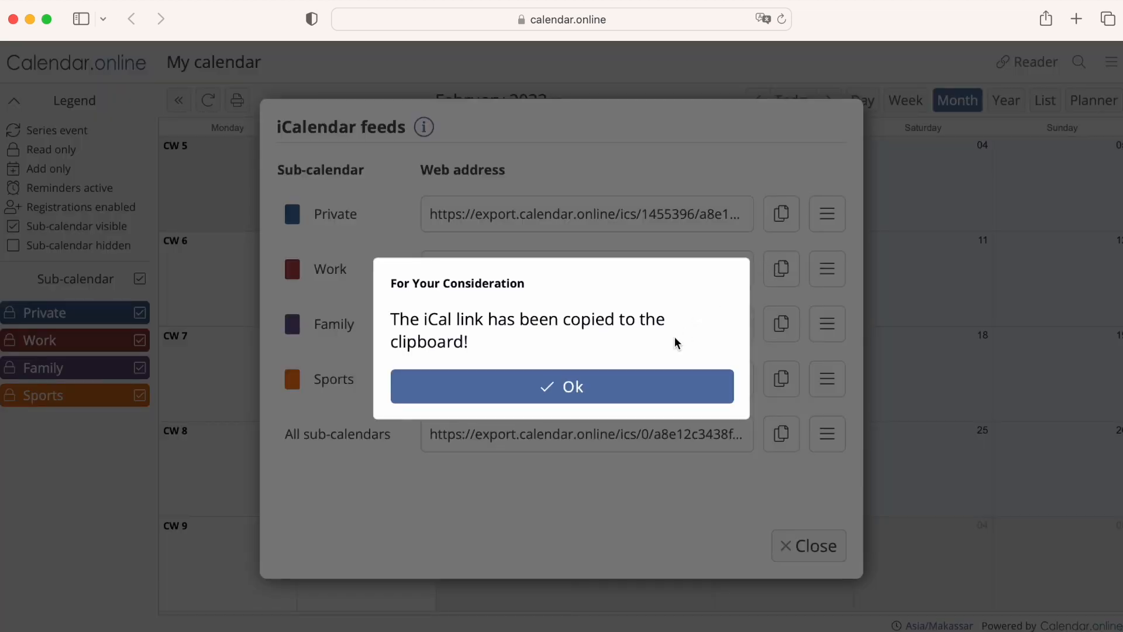
left_click(642, 394)
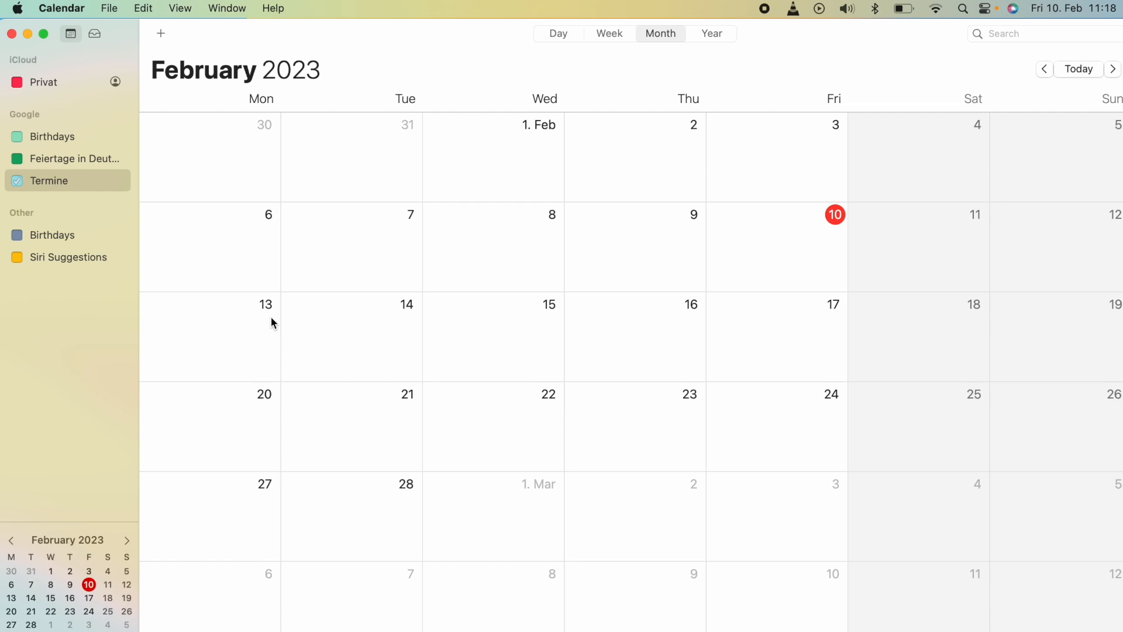
In Apple's Calendar app, create a new calendar subscription using the copied Work feed address.
left_click(111, 8)
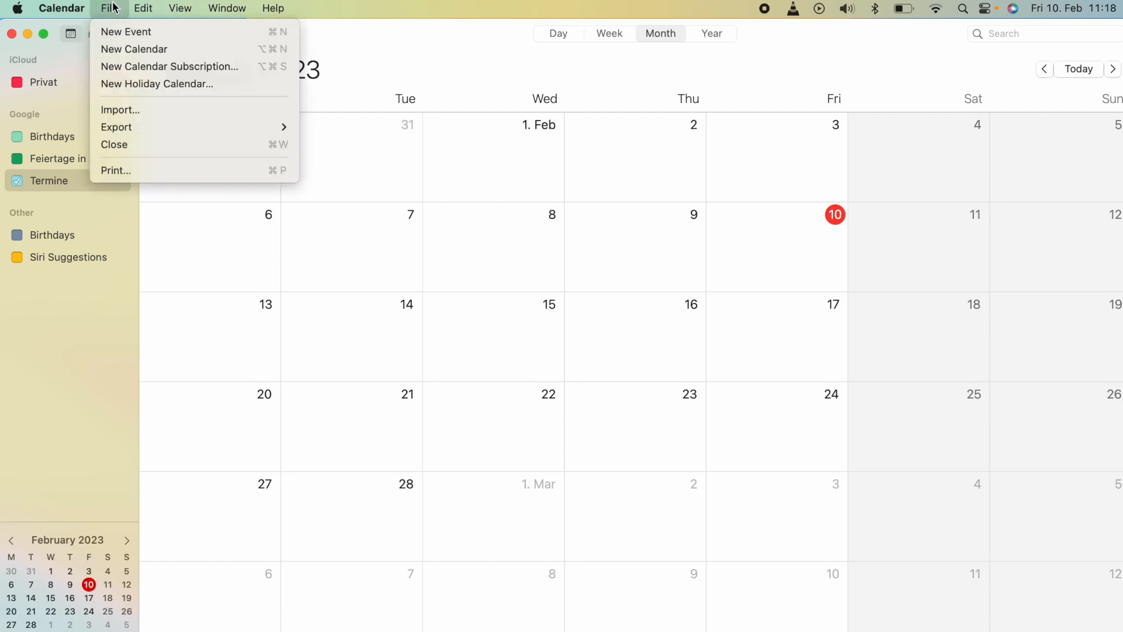
left_click(122, 66)
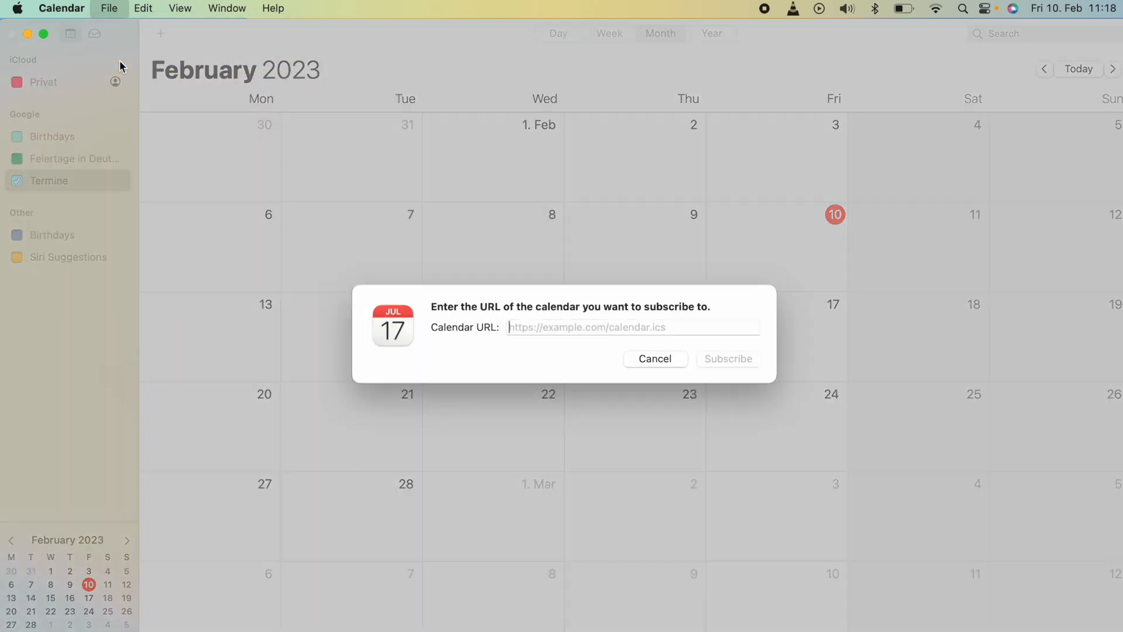
key("super+v")
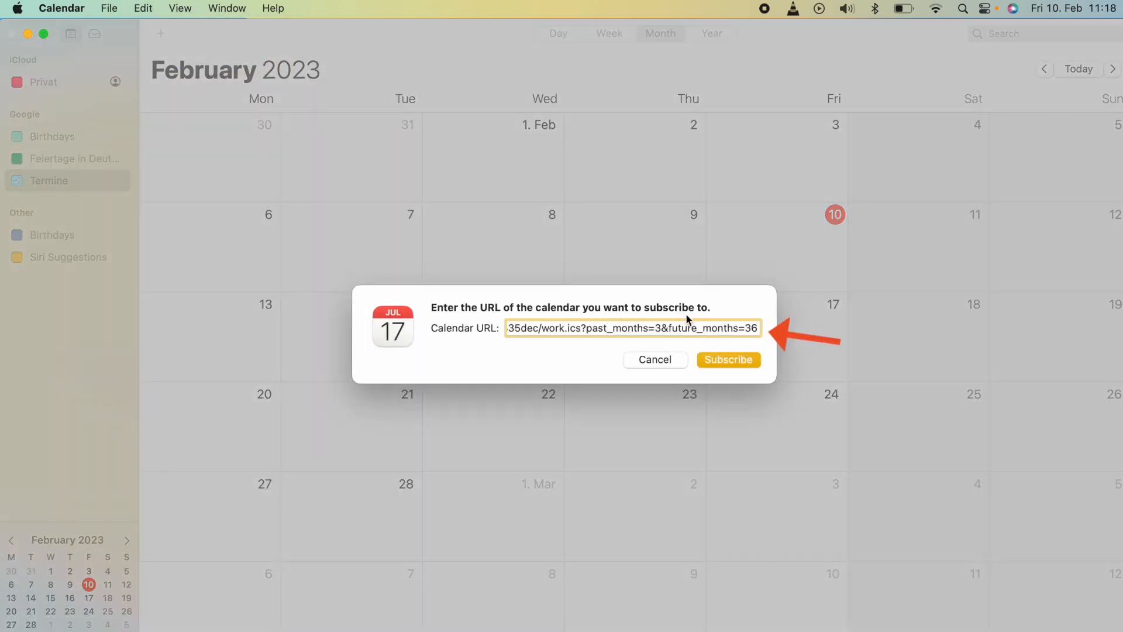
left_click(723, 360)
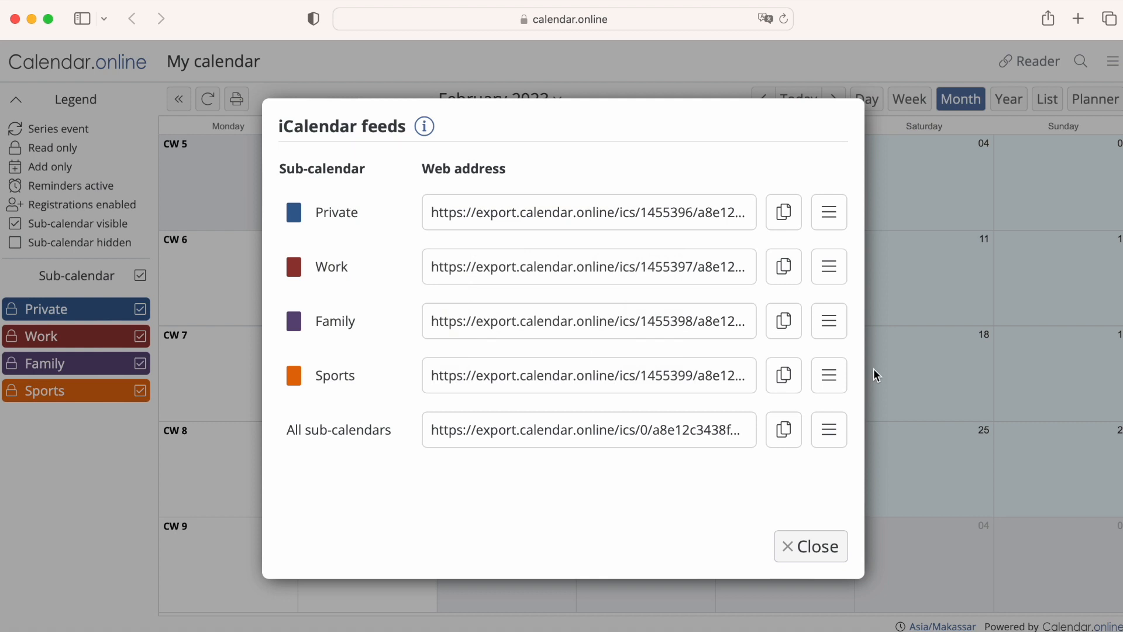
From the iCalendar feeds on Calendar.online, add Work to the default device calendar, allow Calendar to open, and subscribe.
left_click(830, 267)
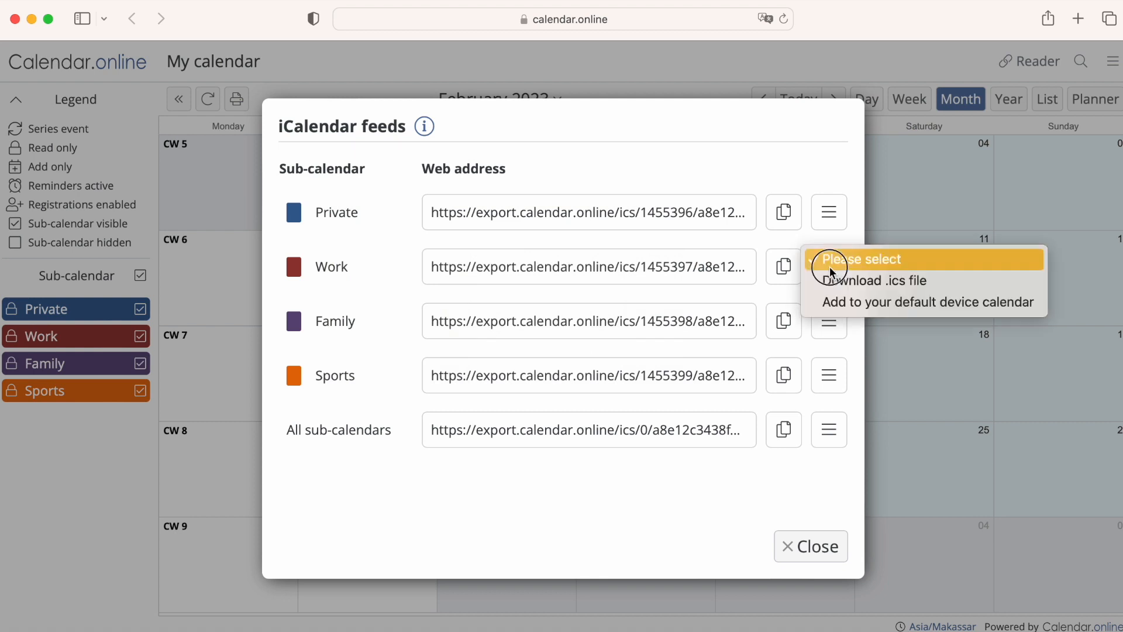
left_click(838, 300)
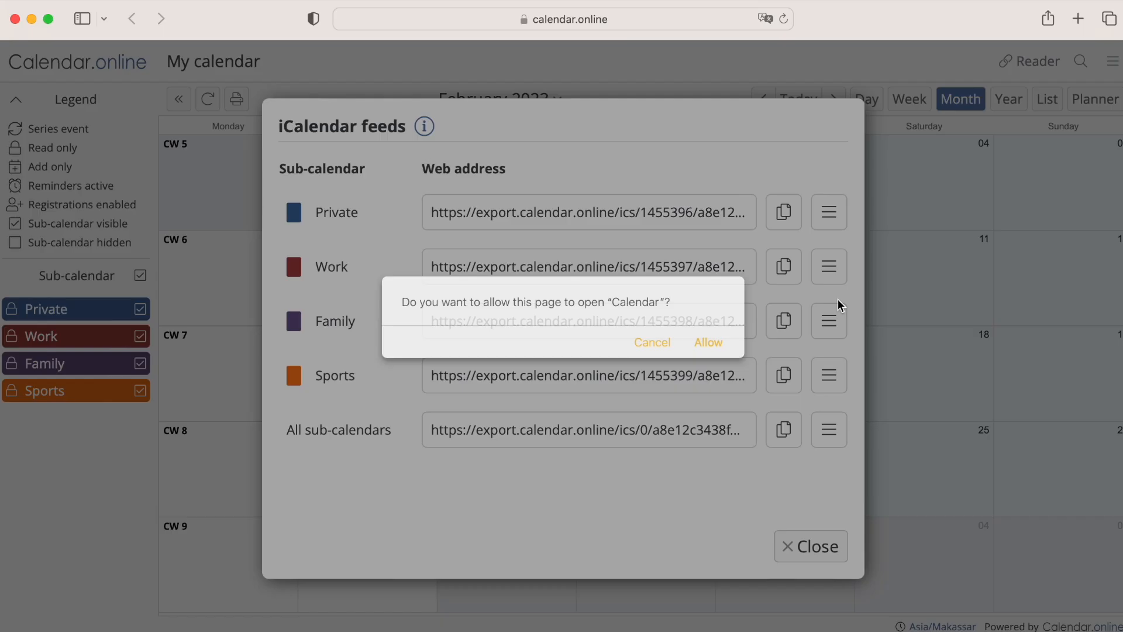
left_click(708, 343)
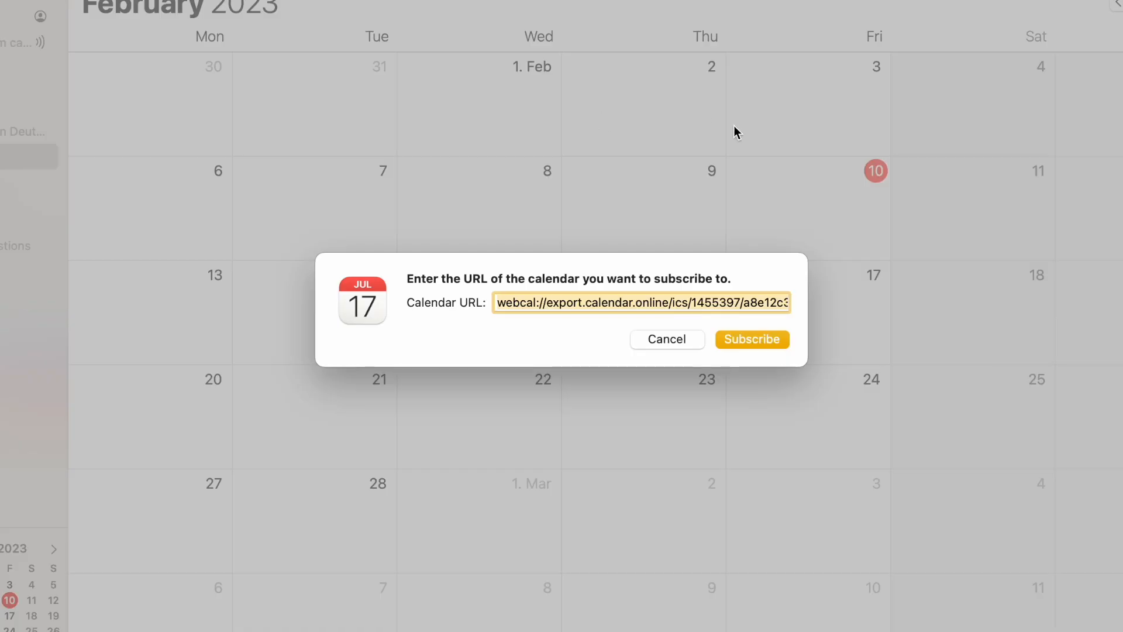
left_click(737, 348)
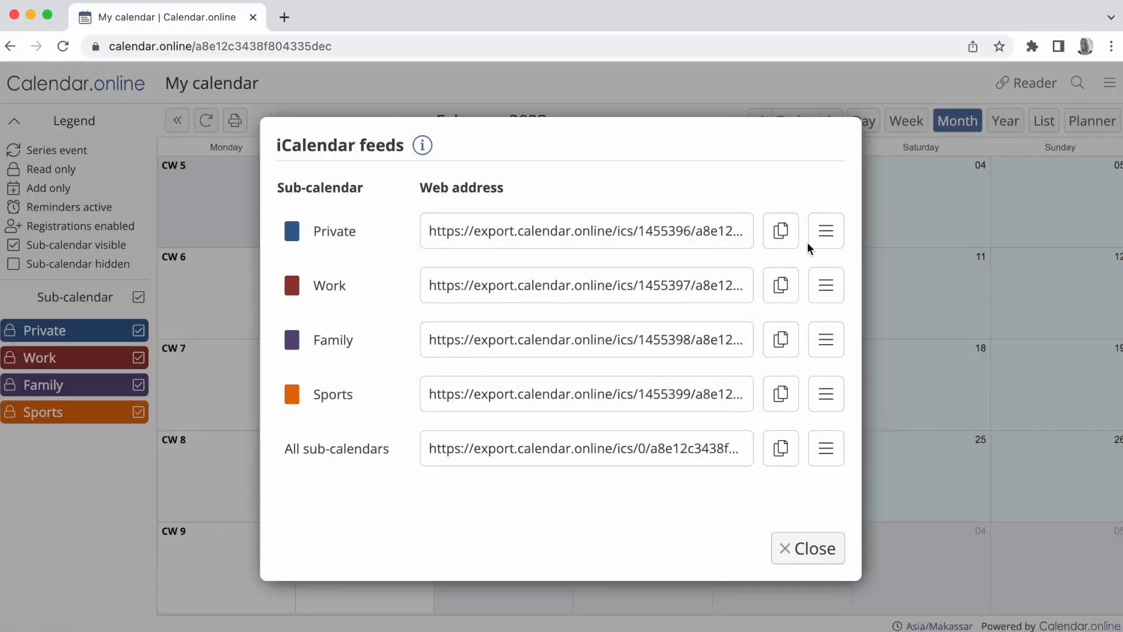
Download the Work feed as an .ics file in Chrome and import work.ics from Downloads into the Termine calendar.
left_click(826, 285)
left_click(844, 309)
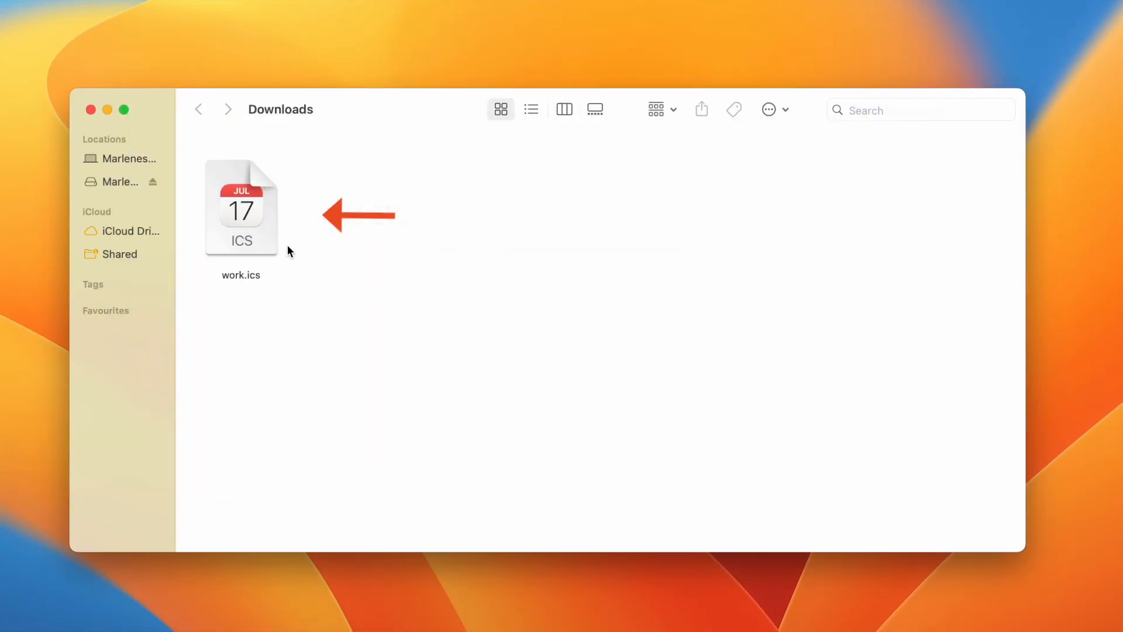
double_click(260, 234)
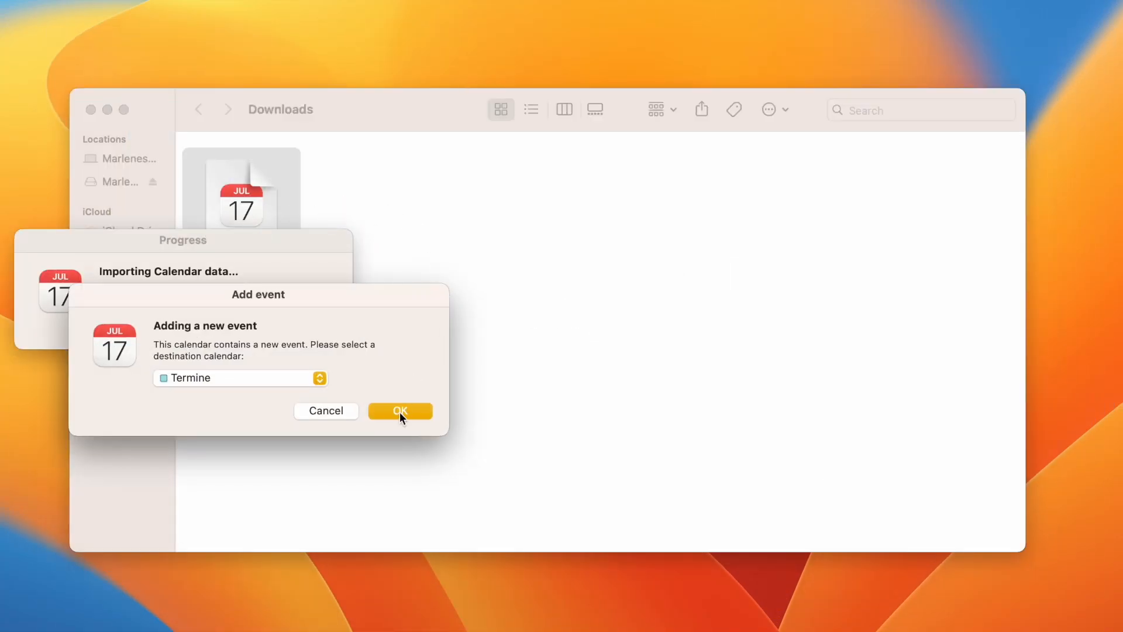
left_click(401, 412)
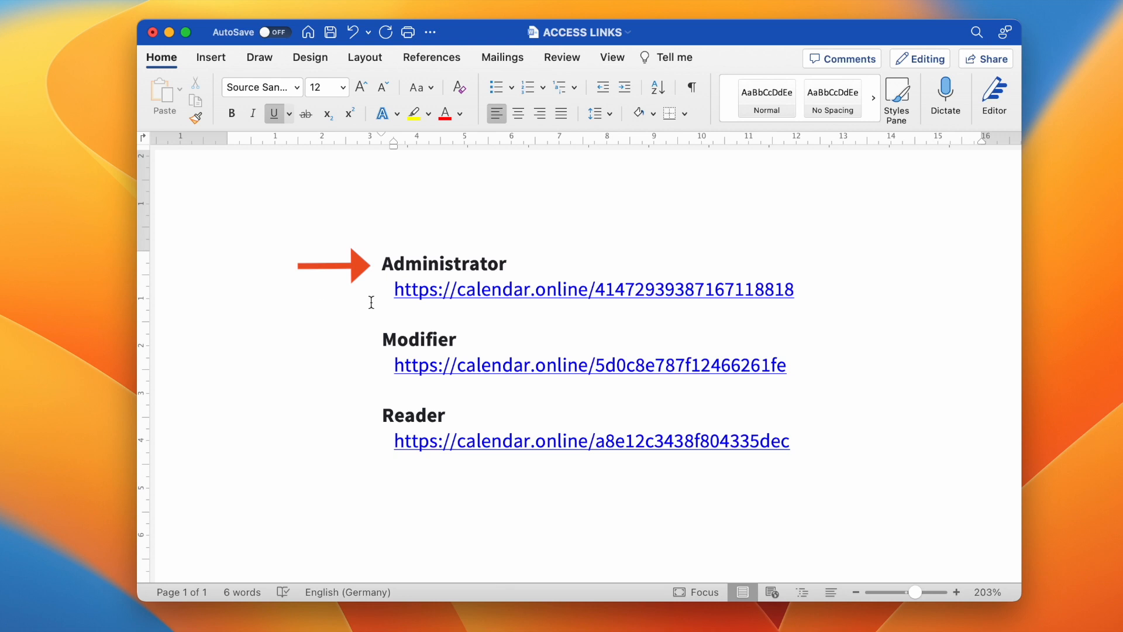
Open the calendar's settings through the Administrator access link and show the export iCalendar feeds for the Modifier access link.
left_click(426, 290)
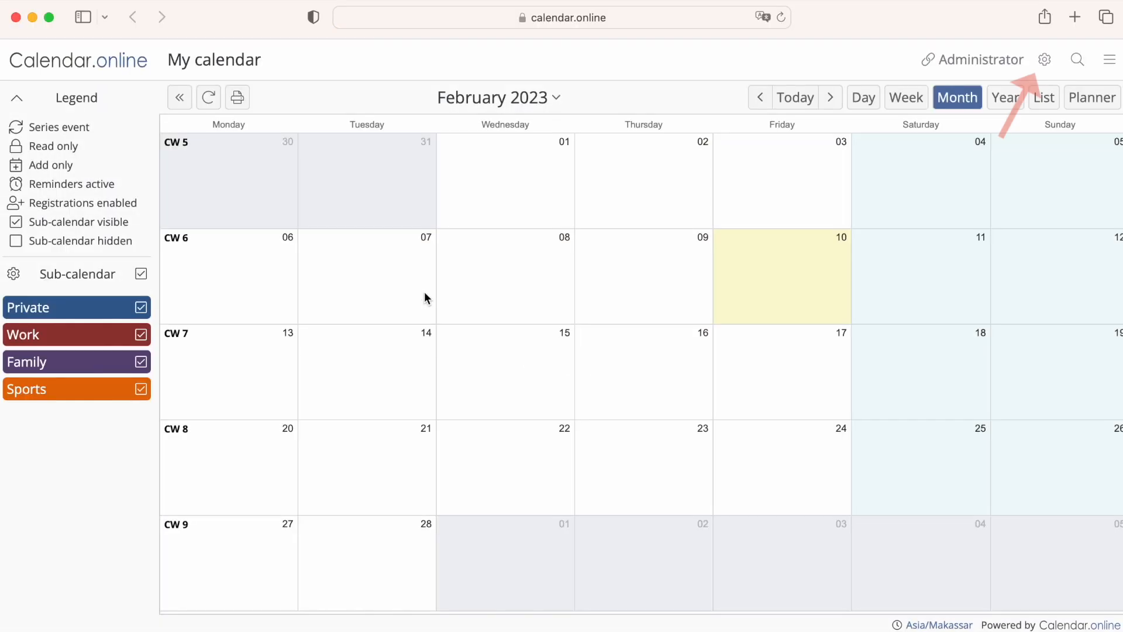
left_click(1045, 61)
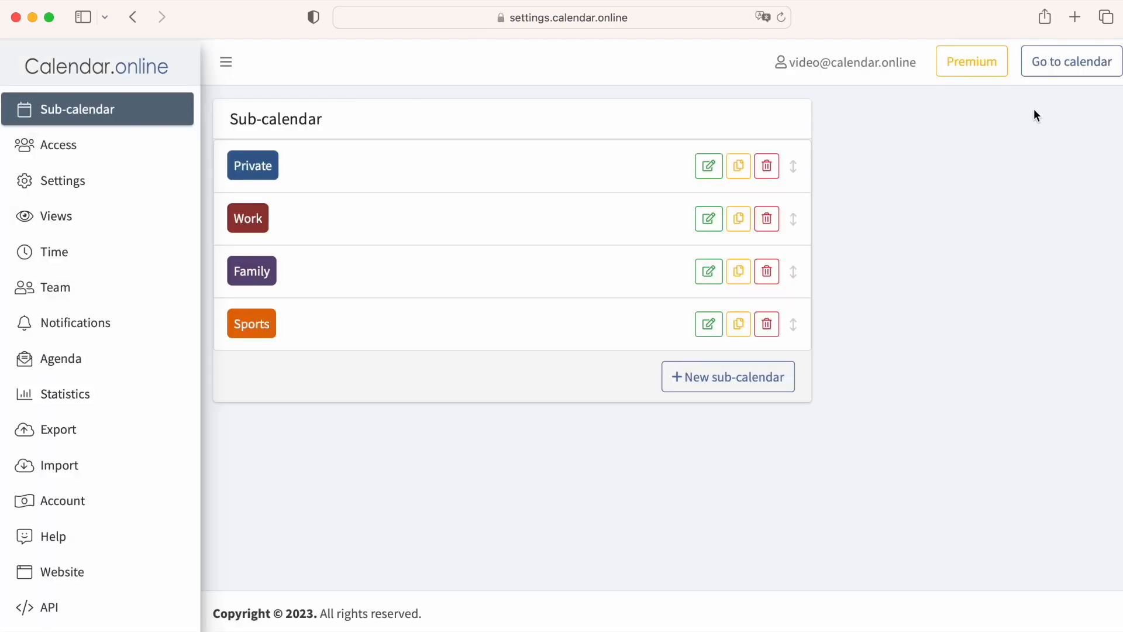
left_click(149, 425)
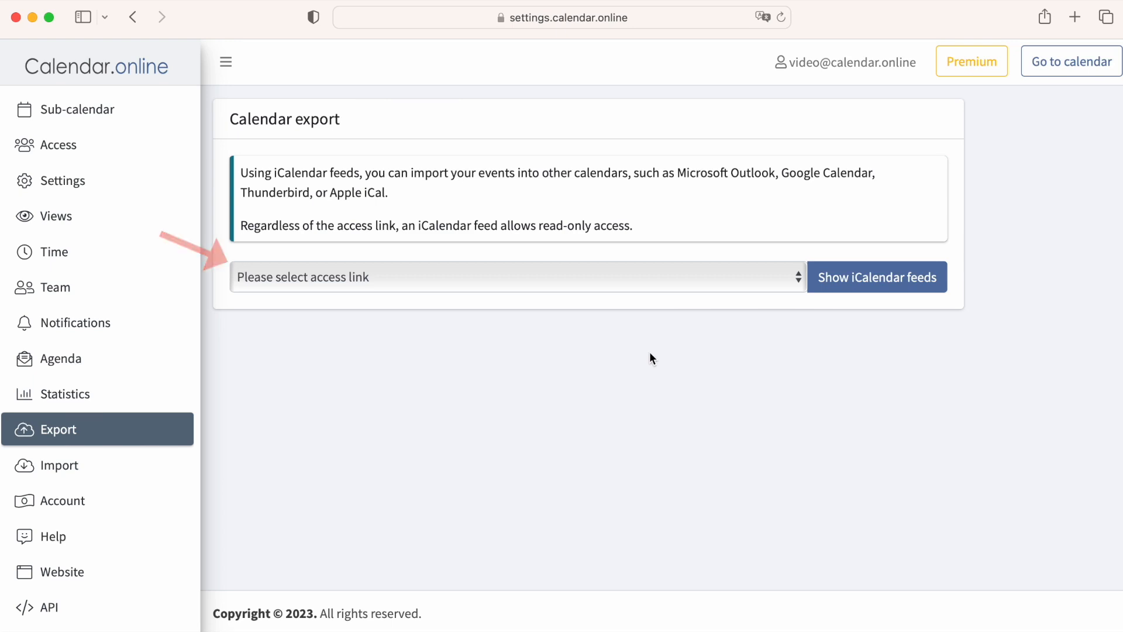
left_click(666, 277)
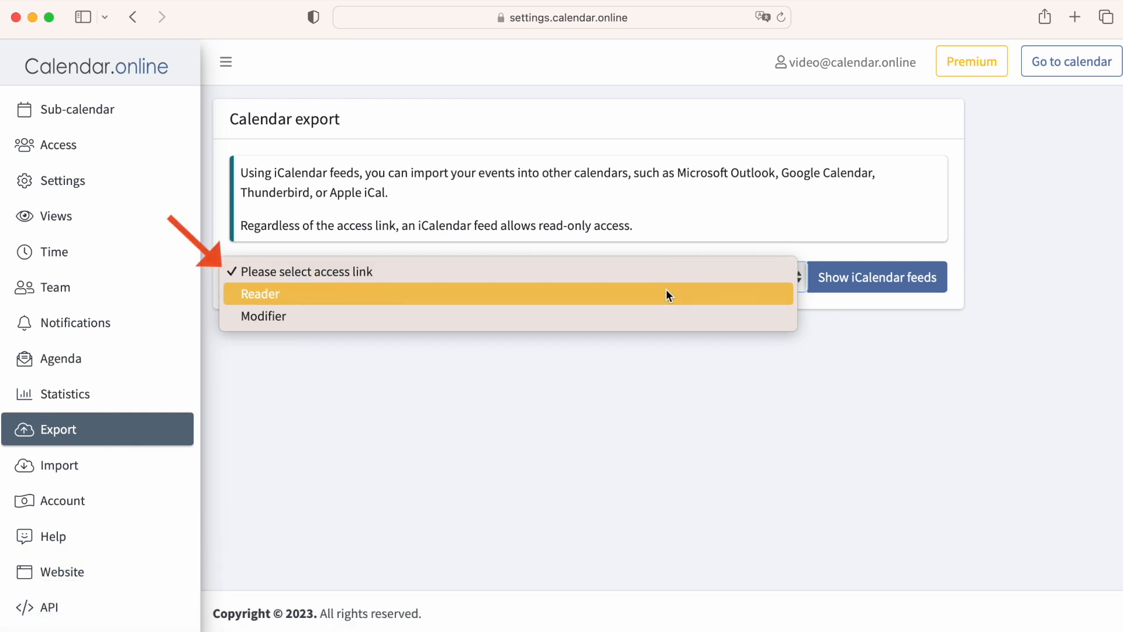
left_click(665, 309)
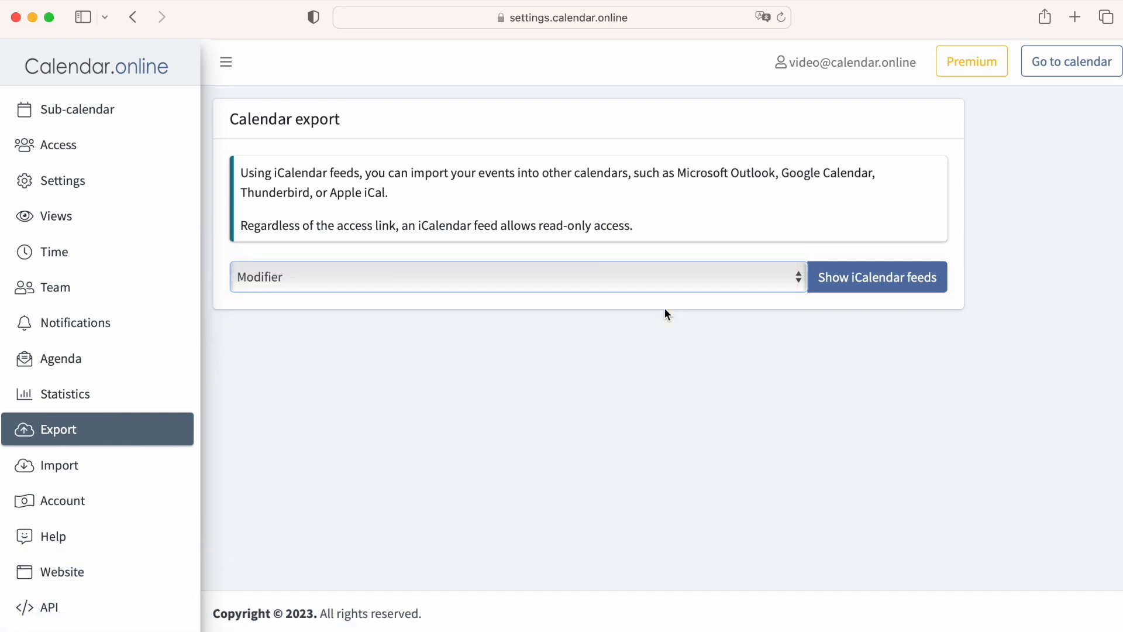
left_click(830, 290)
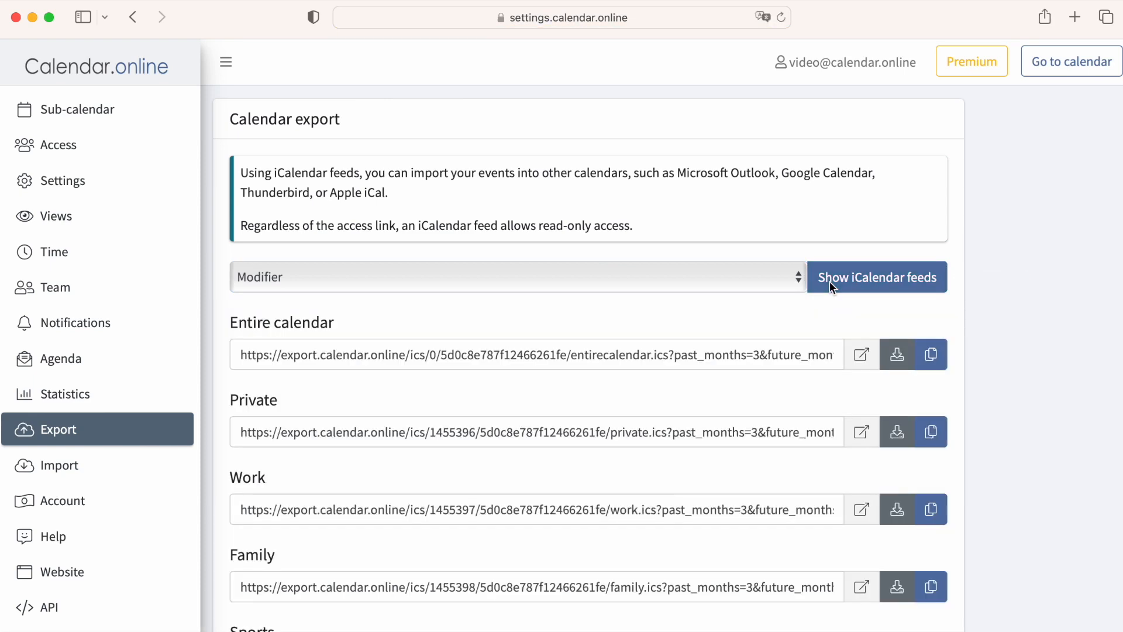
Look through the listed export feeds and open the work.ics file from the Downloads folder in Finder.
scroll(829, 282, "down", 3)
scroll(830, 282, "down", 5)
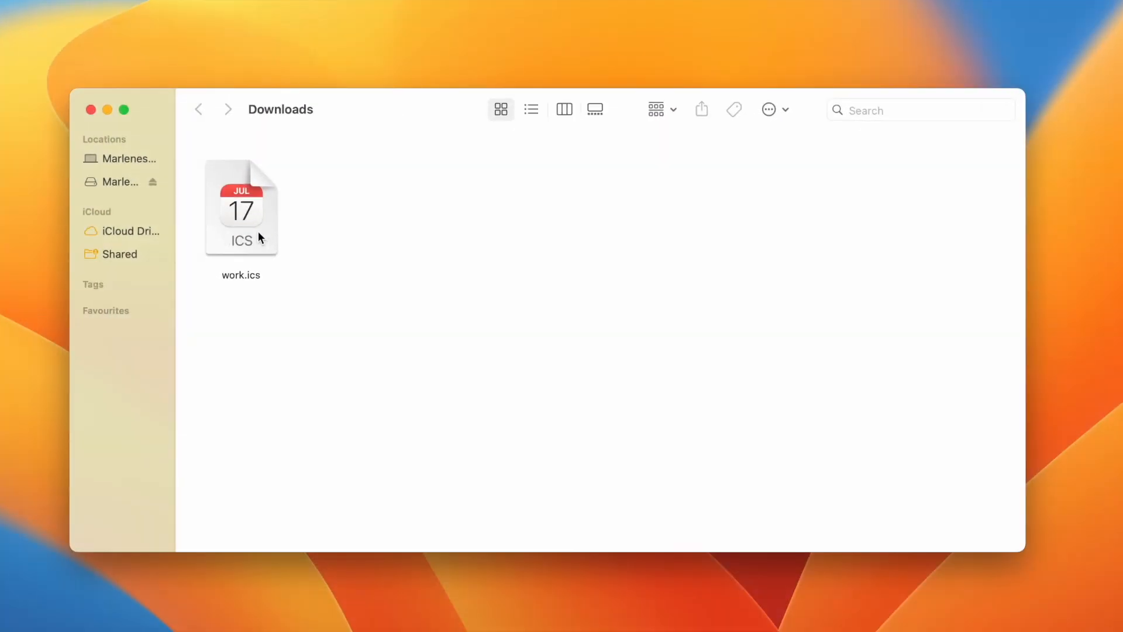
double_click(258, 232)
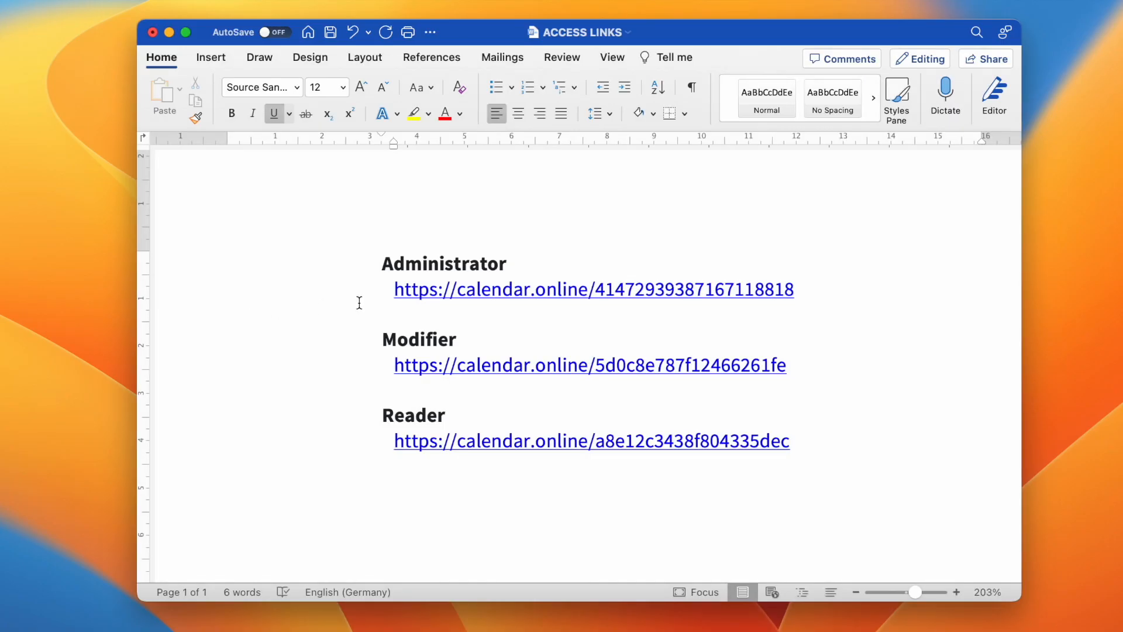
Open the calendar through the Administrator access link in the Word document and bring up its Excel event export.
left_click(426, 292)
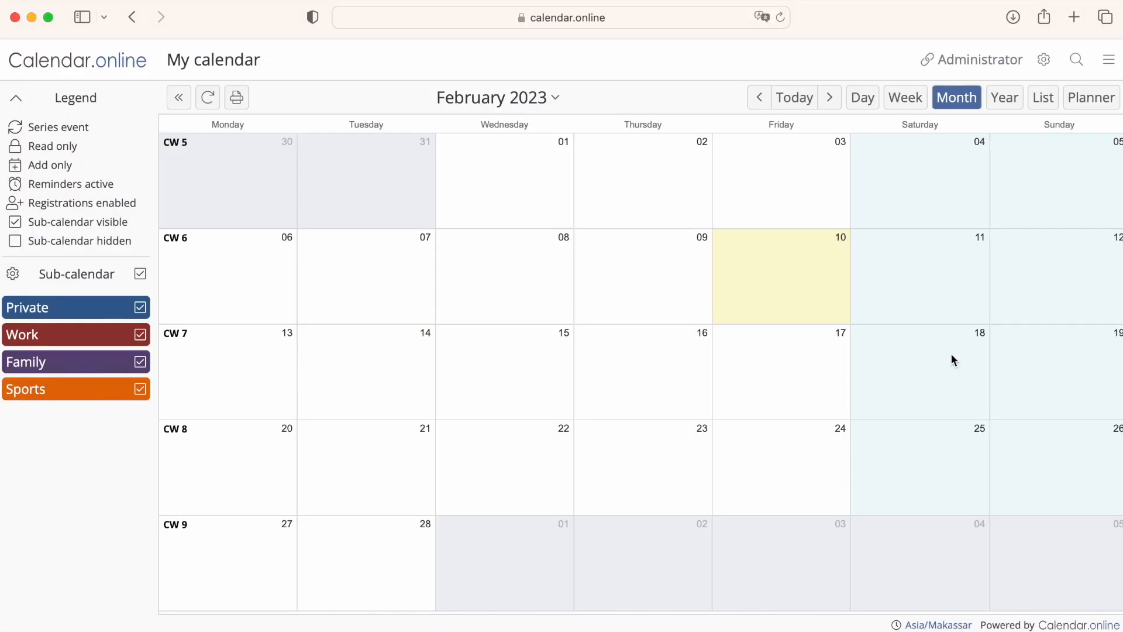
left_click(1104, 64)
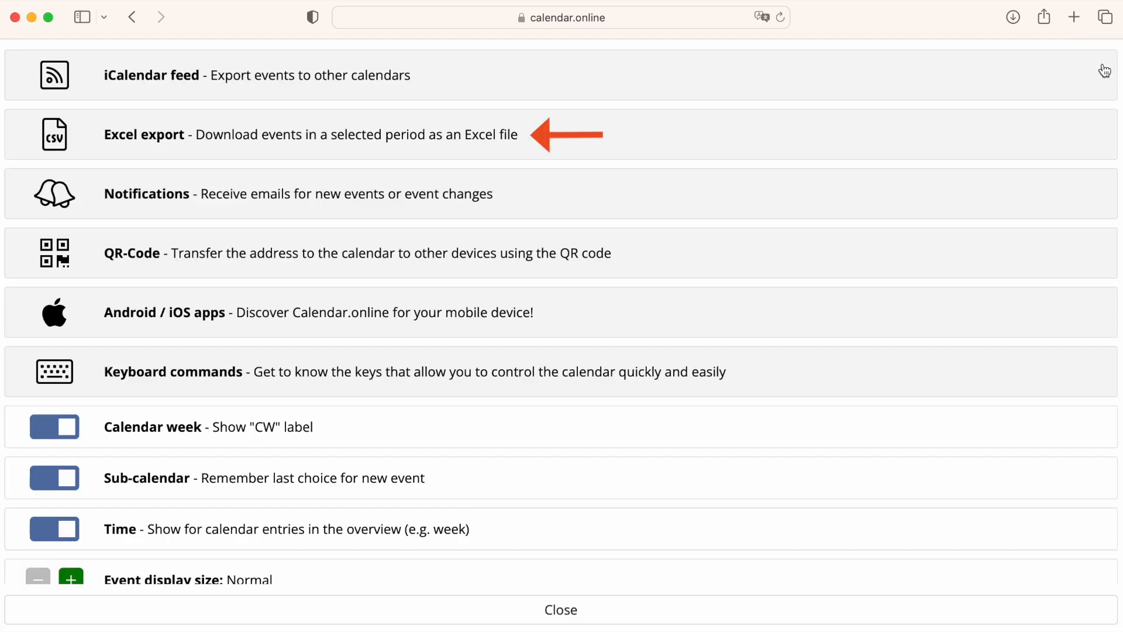
left_click(631, 132)
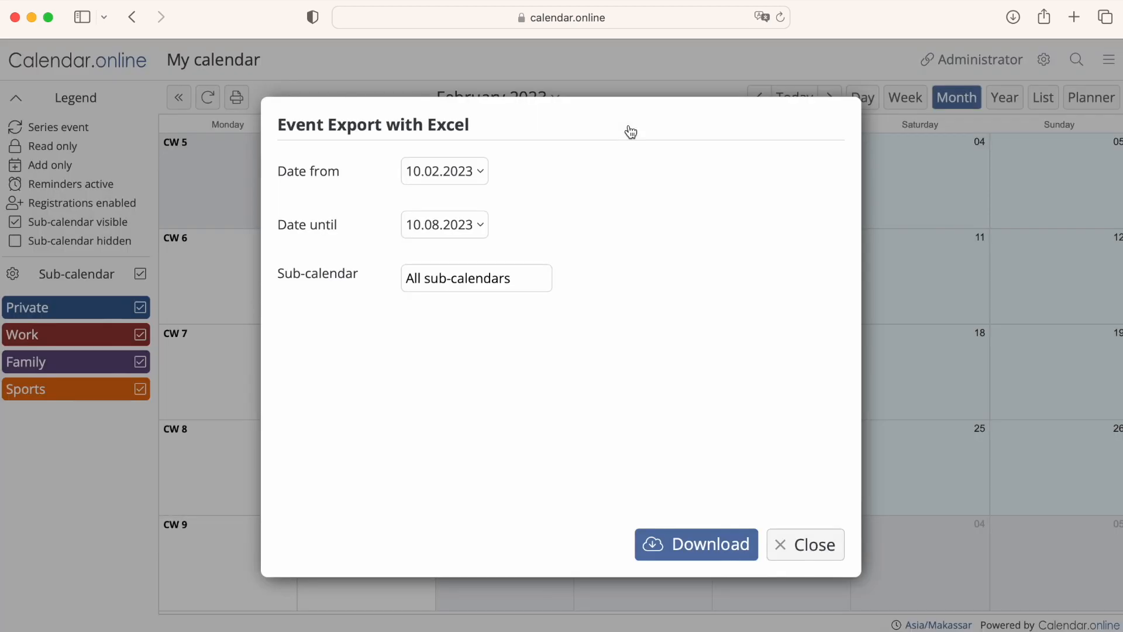
Set the start date of the Excel event export to 01.12.2022.
left_click(482, 172)
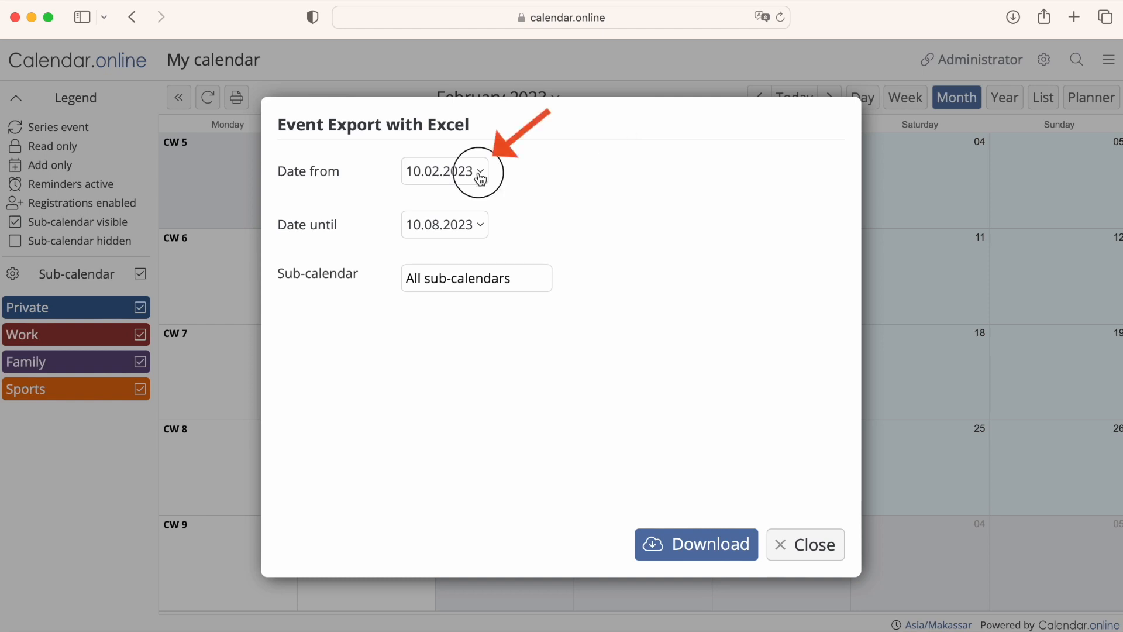
left_click(416, 203)
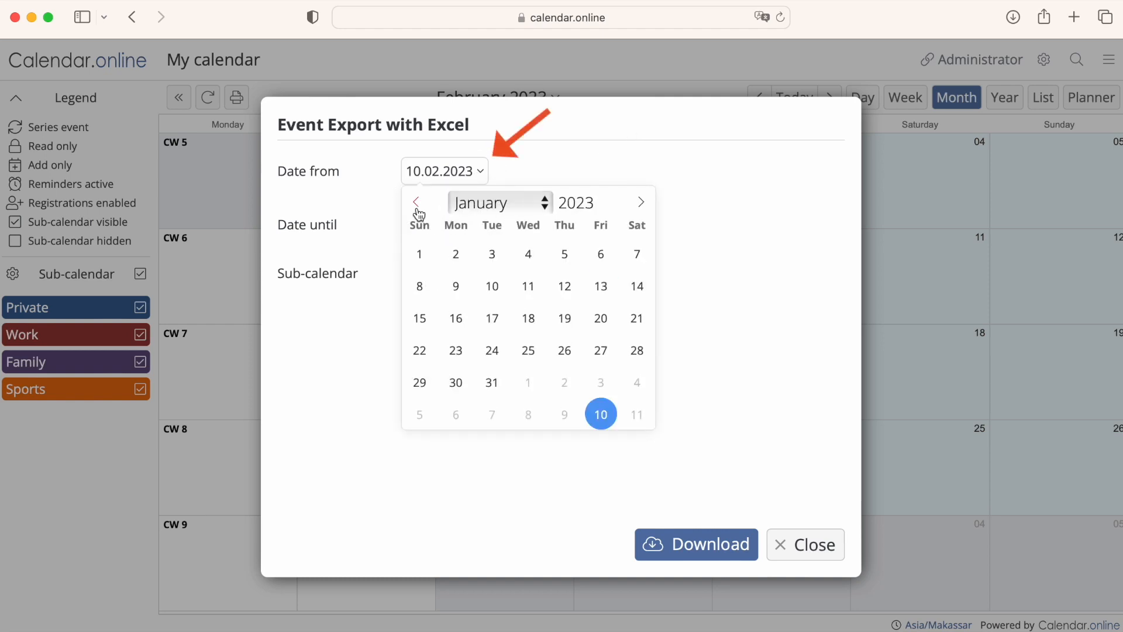
left_click(416, 203)
left_click(565, 255)
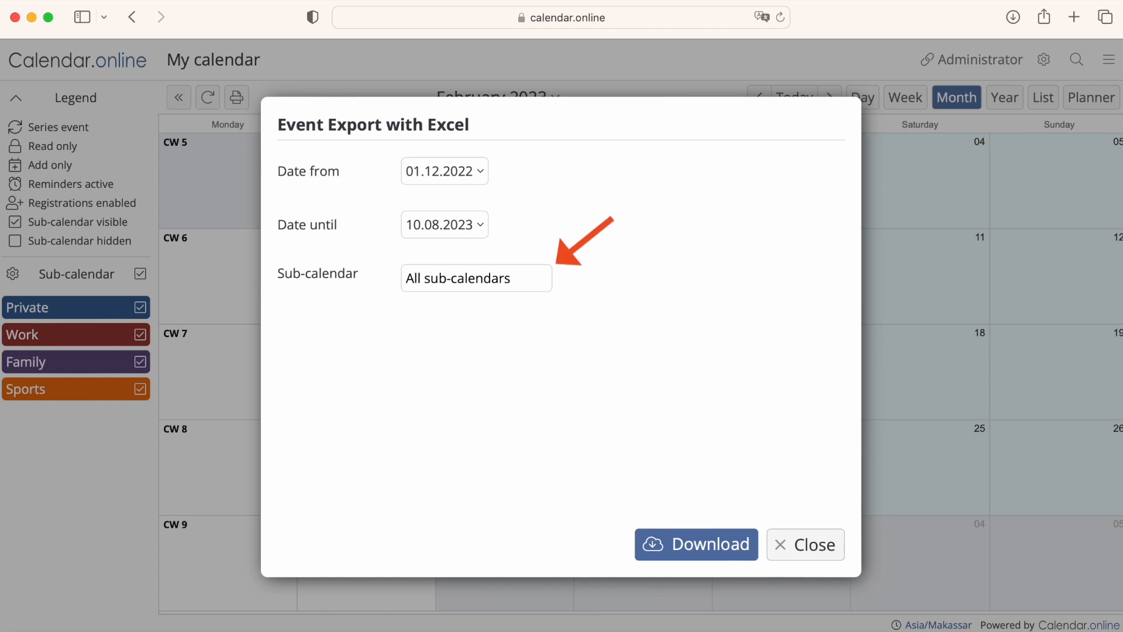
Limit the Excel export to selected sub-calendars with only Work selected, and download the file.
left_click(549, 280)
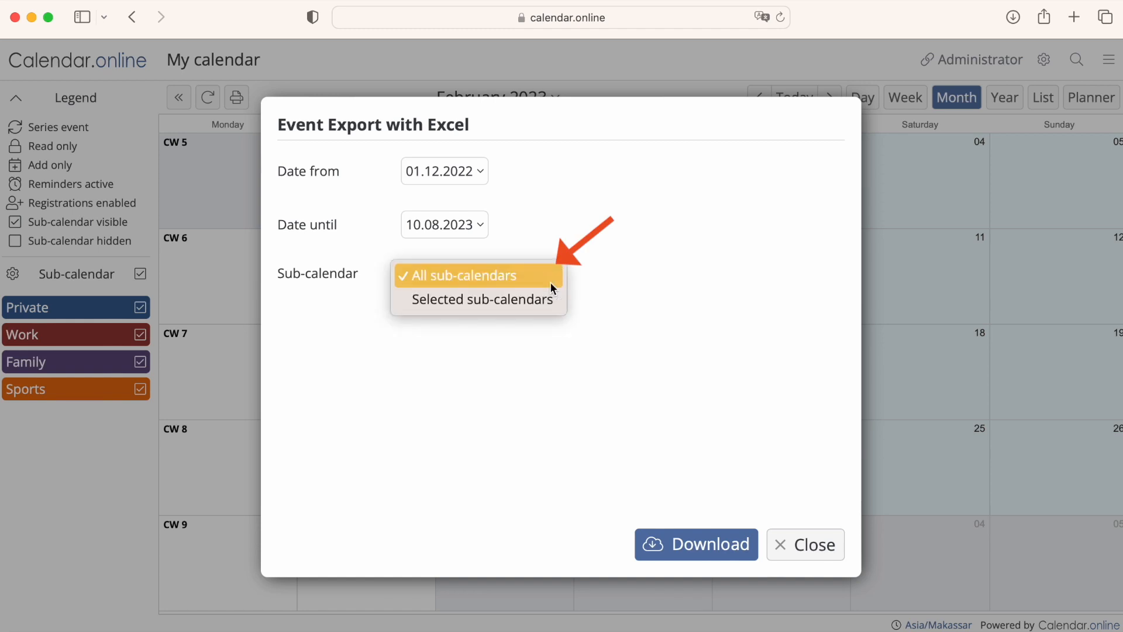
left_click(552, 300)
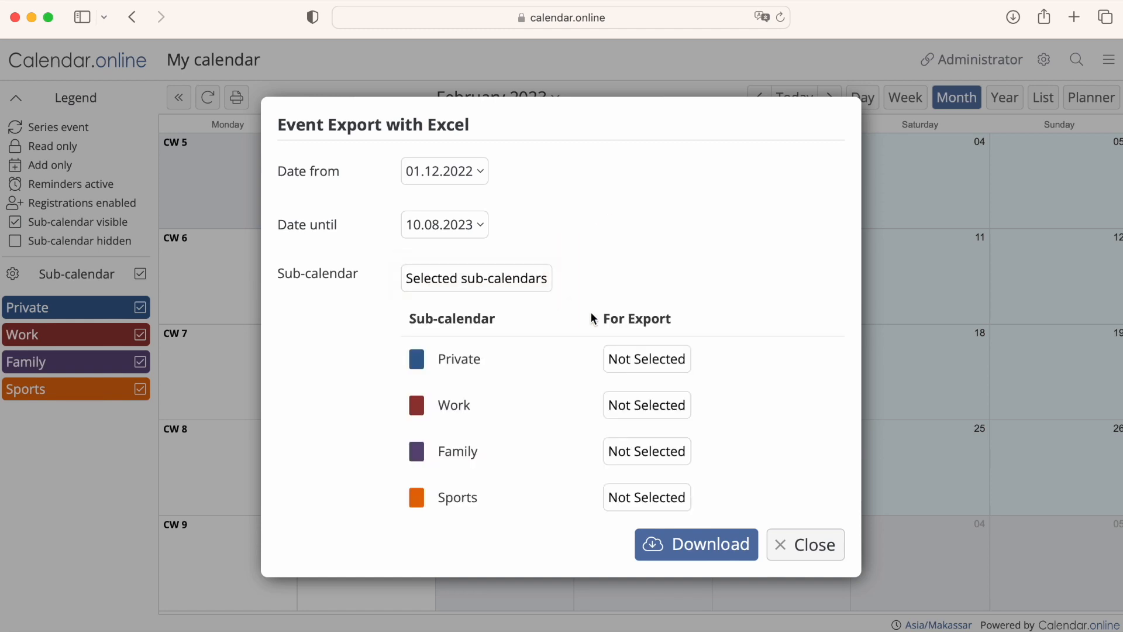
left_click(638, 408)
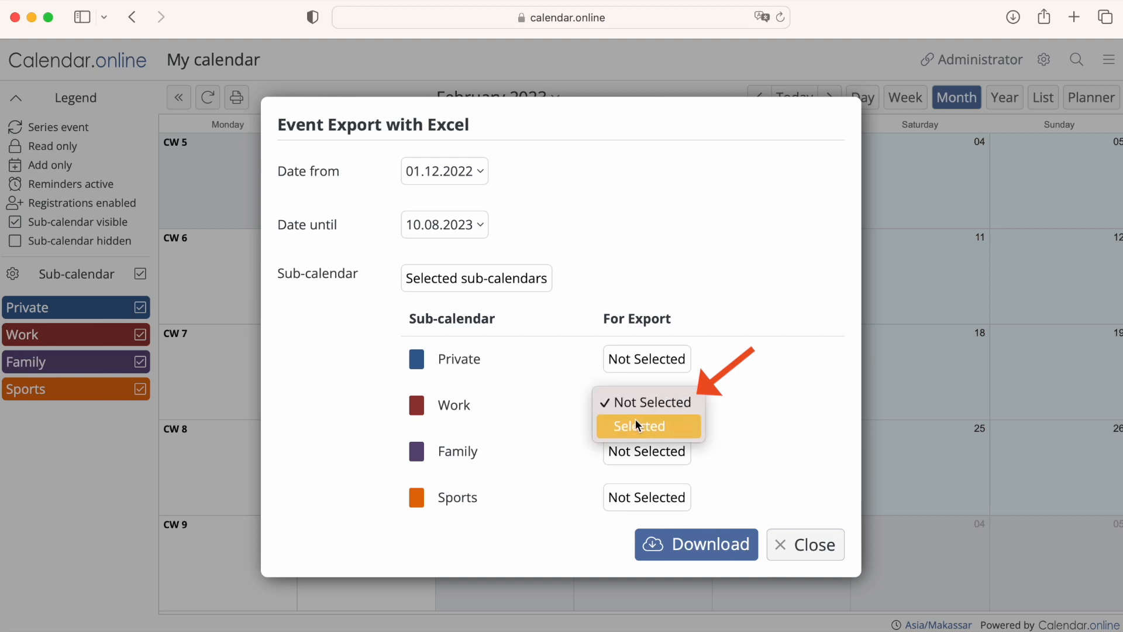
left_click(638, 424)
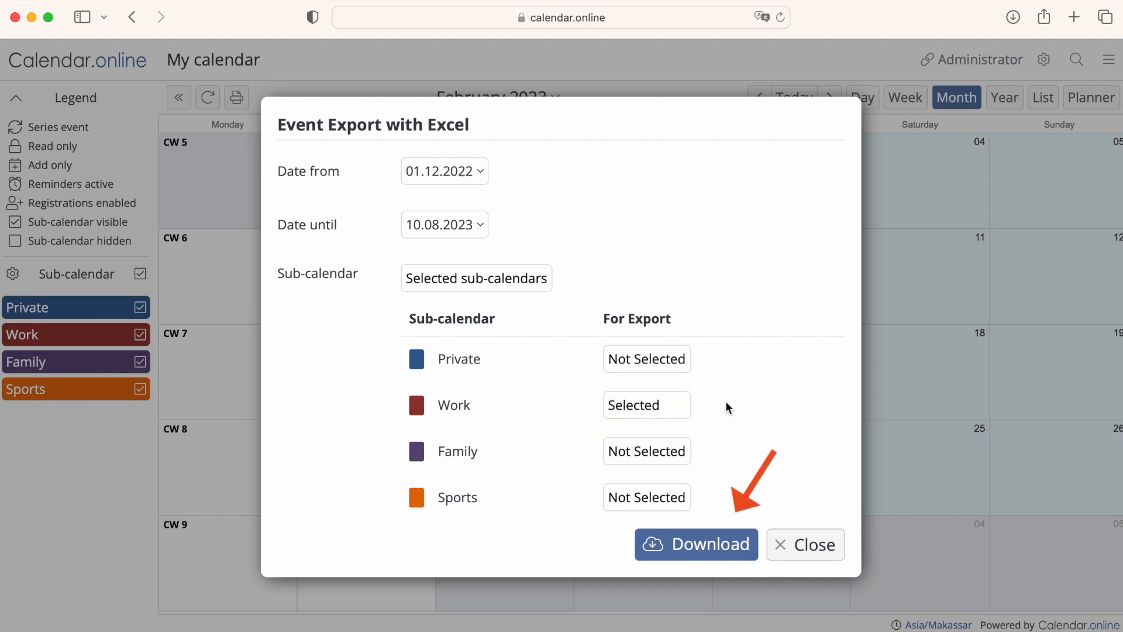
left_click(721, 545)
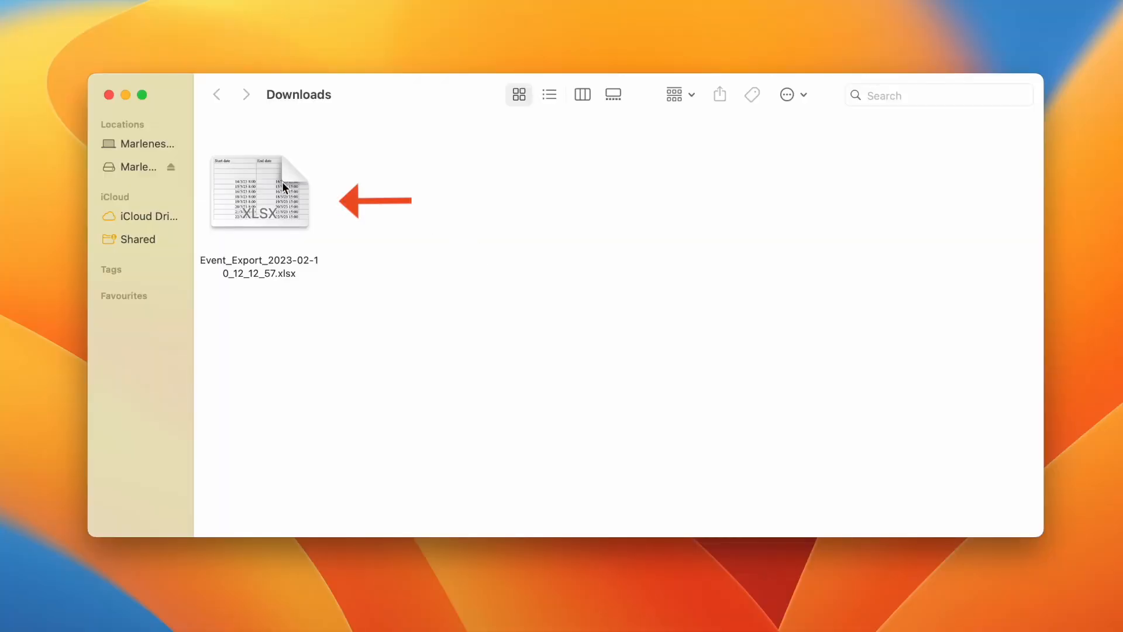
Open the downloaded Event_Export_2023-02-10_12_12_57.xlsx file from the Downloads folder in Finder.
left_click(282, 185)
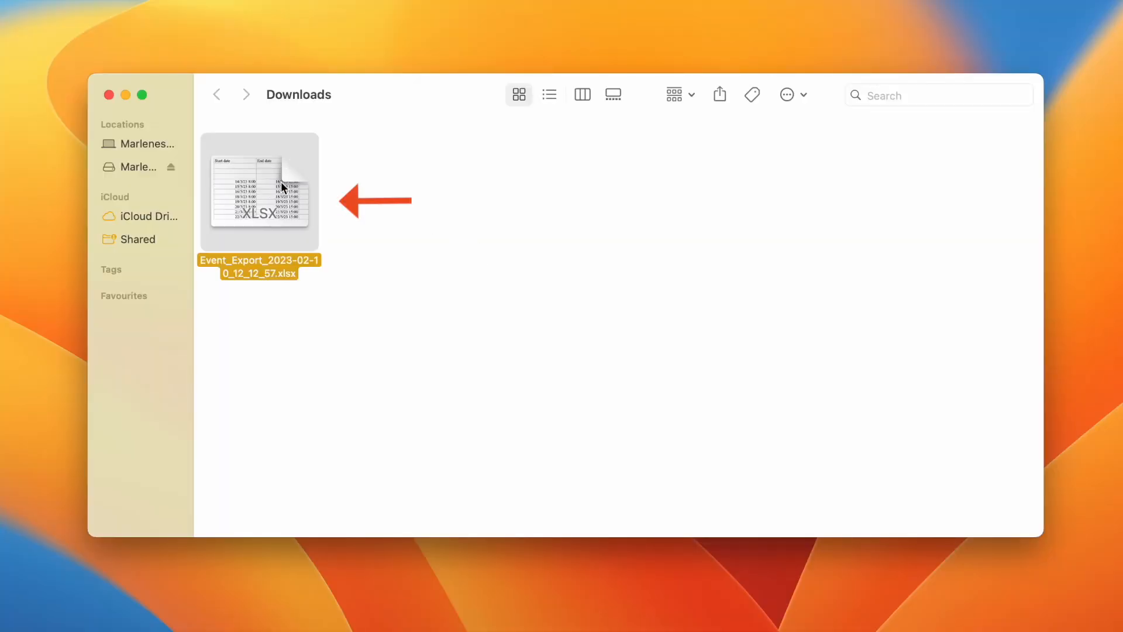
double_click(282, 185)
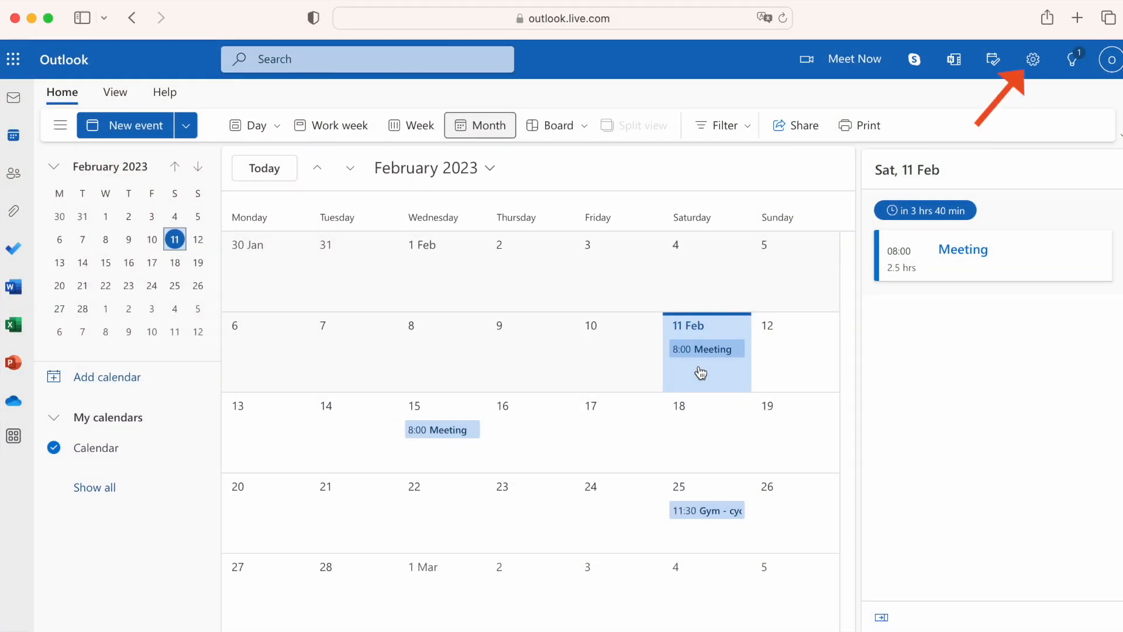
Bring up the Shared calendars section of the full calendar settings in Outlook on the web.
left_click(1047, 67)
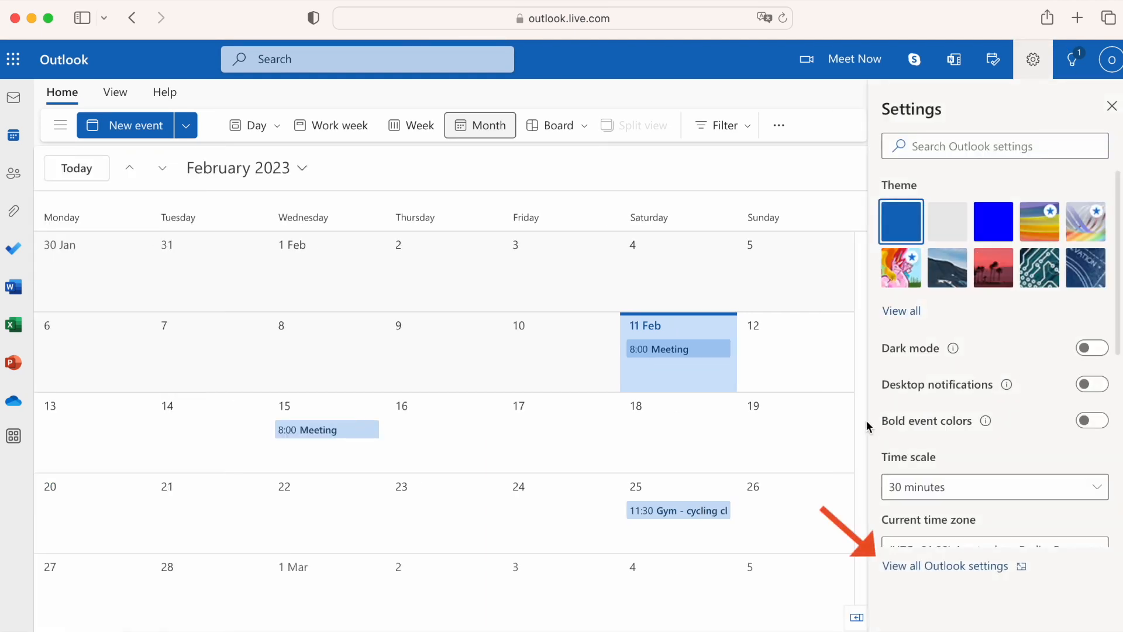
left_click(910, 568)
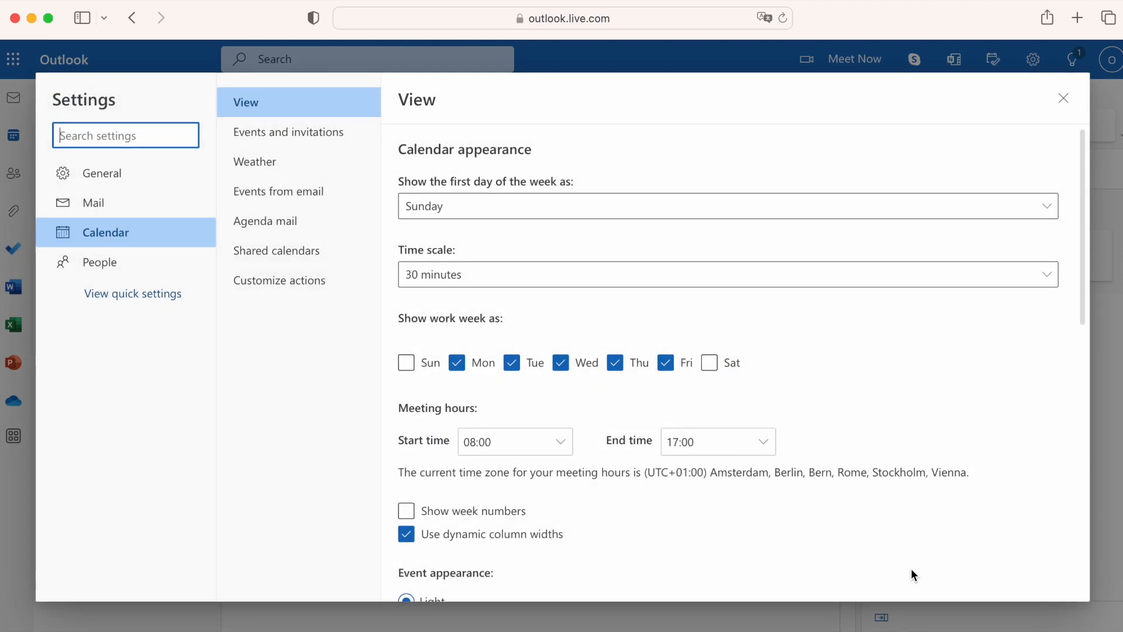
left_click(344, 261)
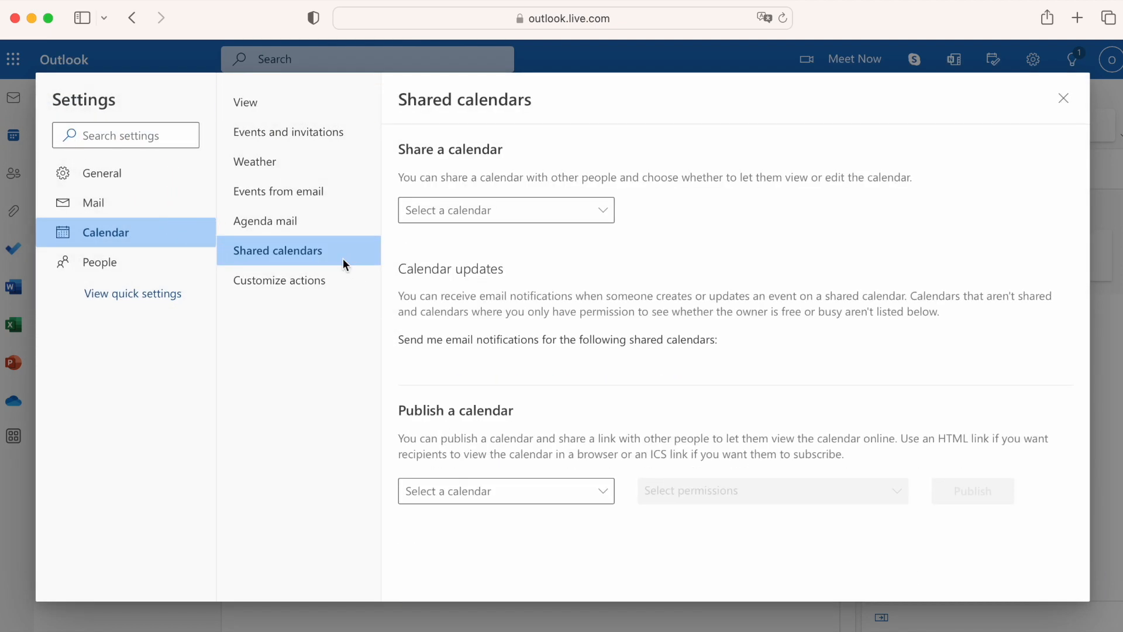
Publish the calendar named Calendar with the permission Can view all details.
left_click(599, 492)
left_click(544, 519)
left_click(712, 499)
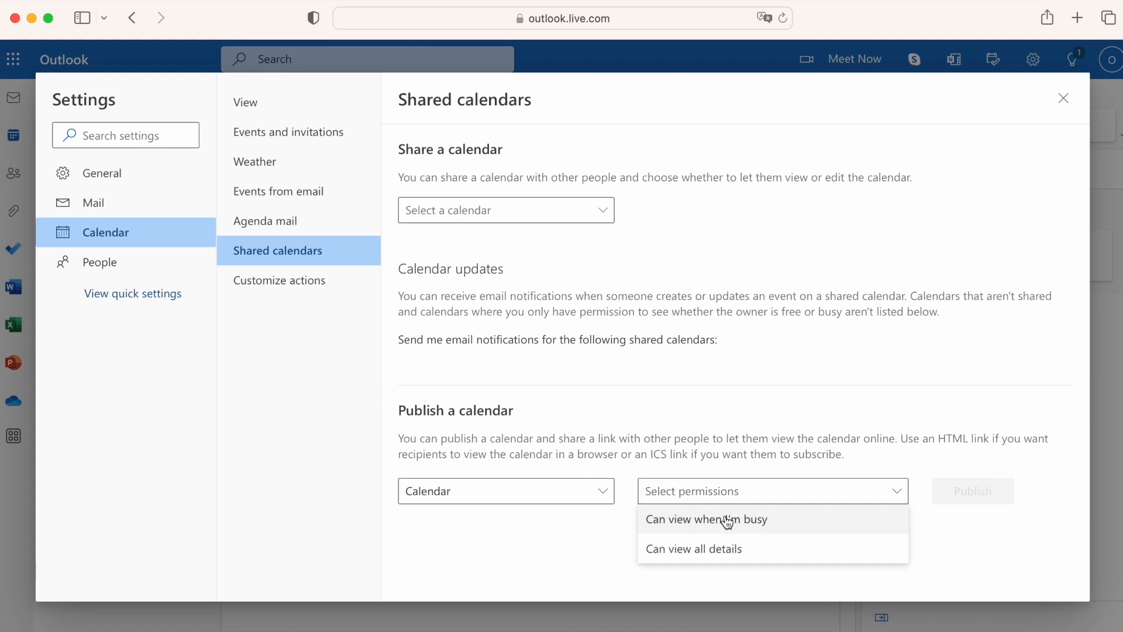
left_click(831, 545)
left_click(988, 497)
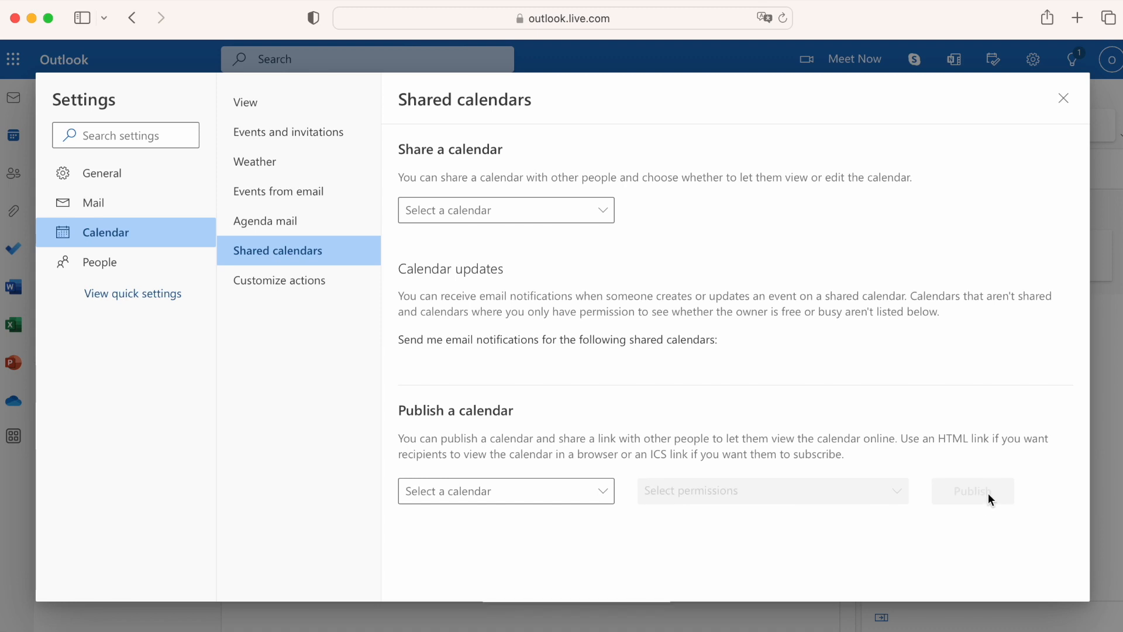
Copy the ICS link of the published Outlook calendar.
scroll(988, 499, "down", 3)
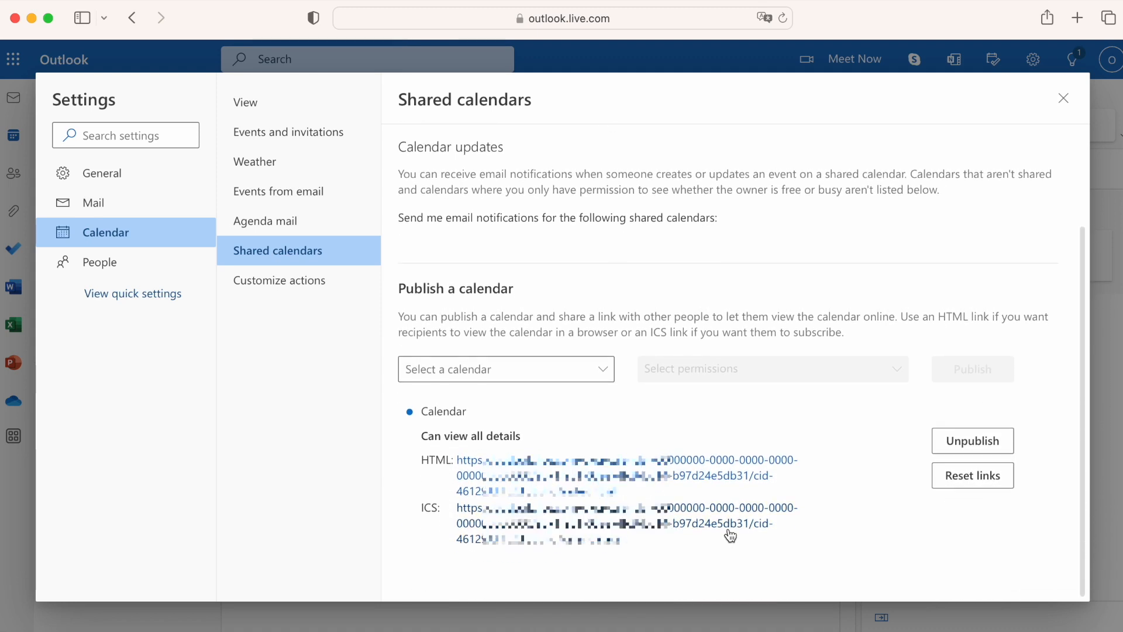
left_click(679, 524)
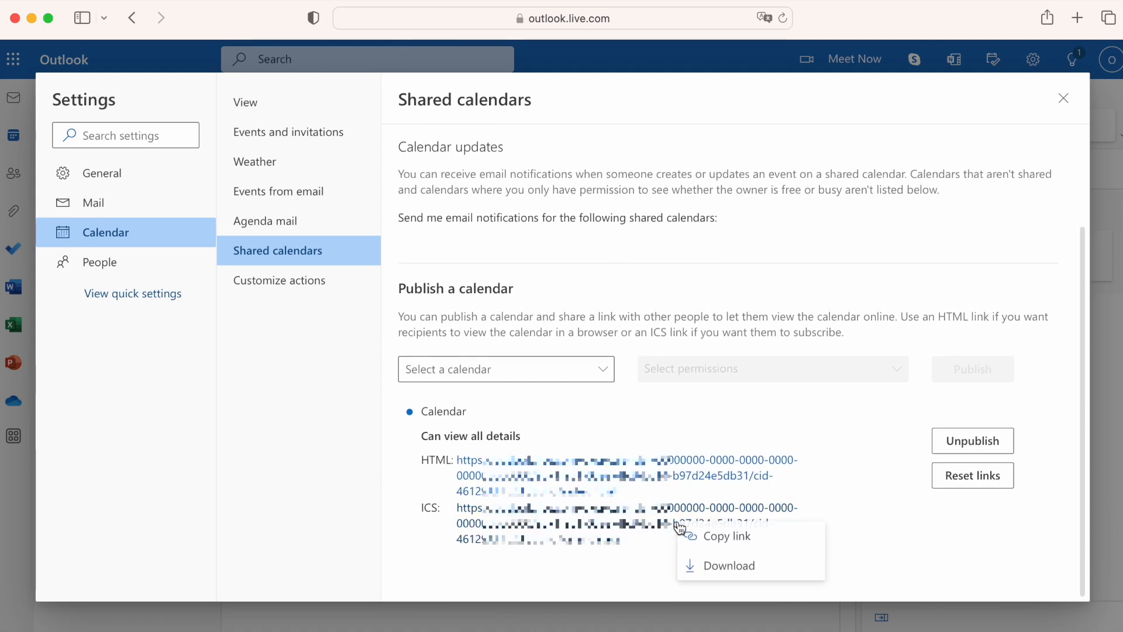
left_click(711, 536)
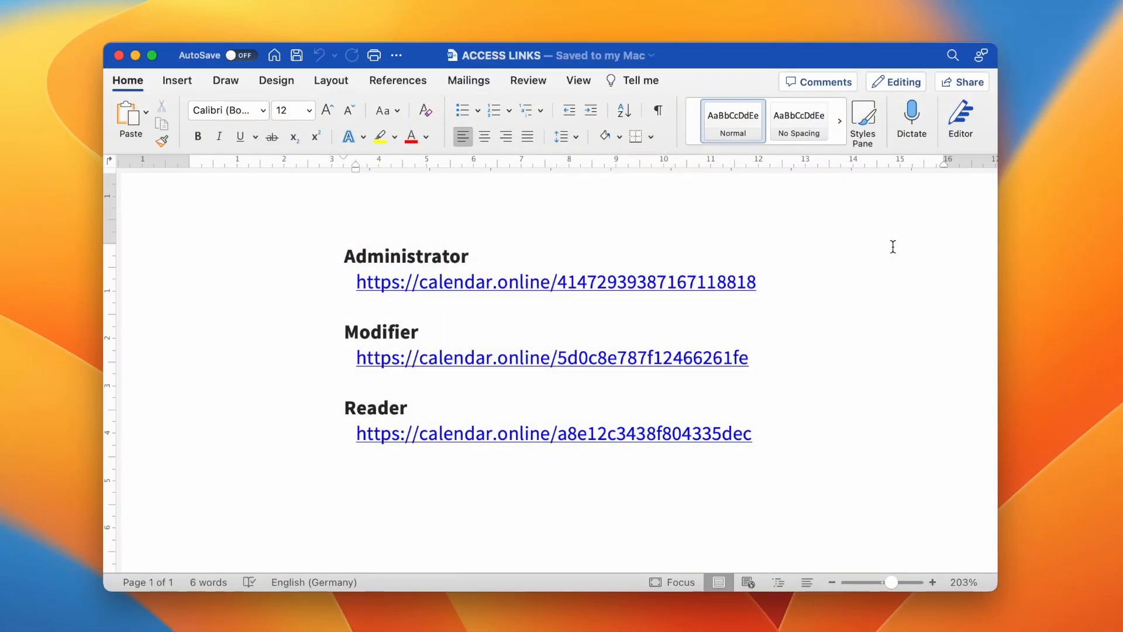
Open Calendar.online through the Administrator access link in the Word document and start a new import in its settings.
left_click(728, 282)
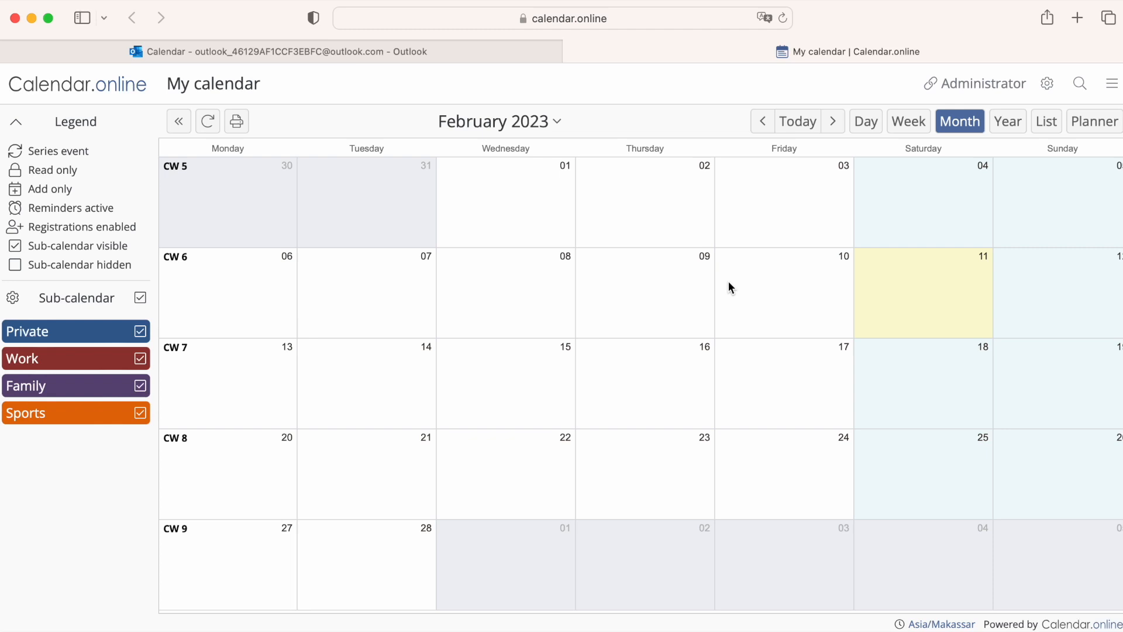
left_click(1051, 88)
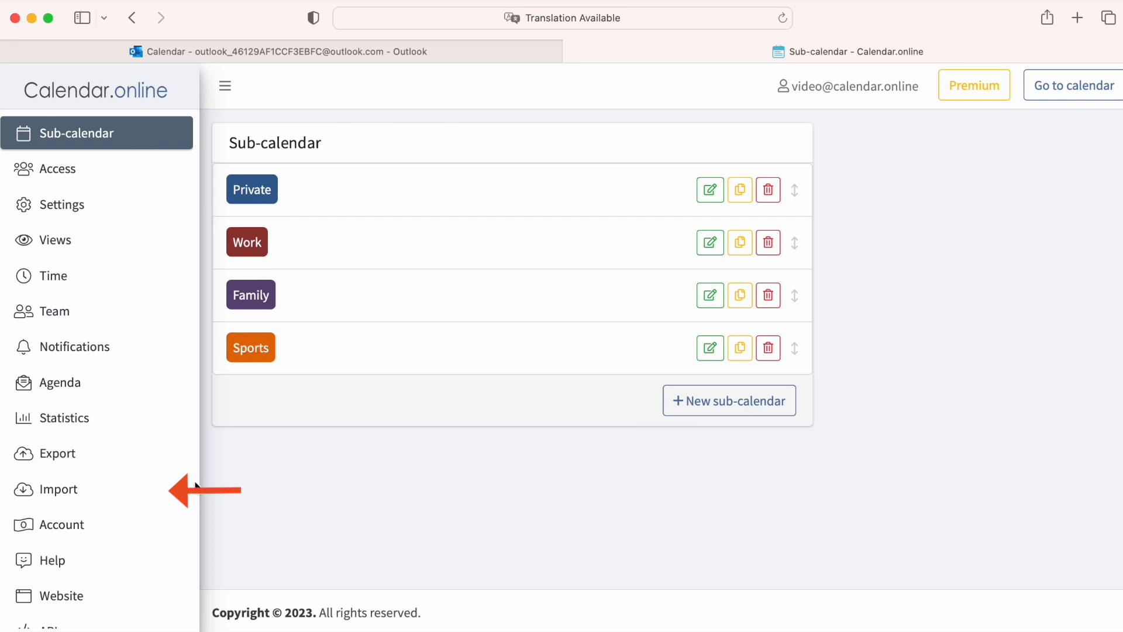
left_click(146, 485)
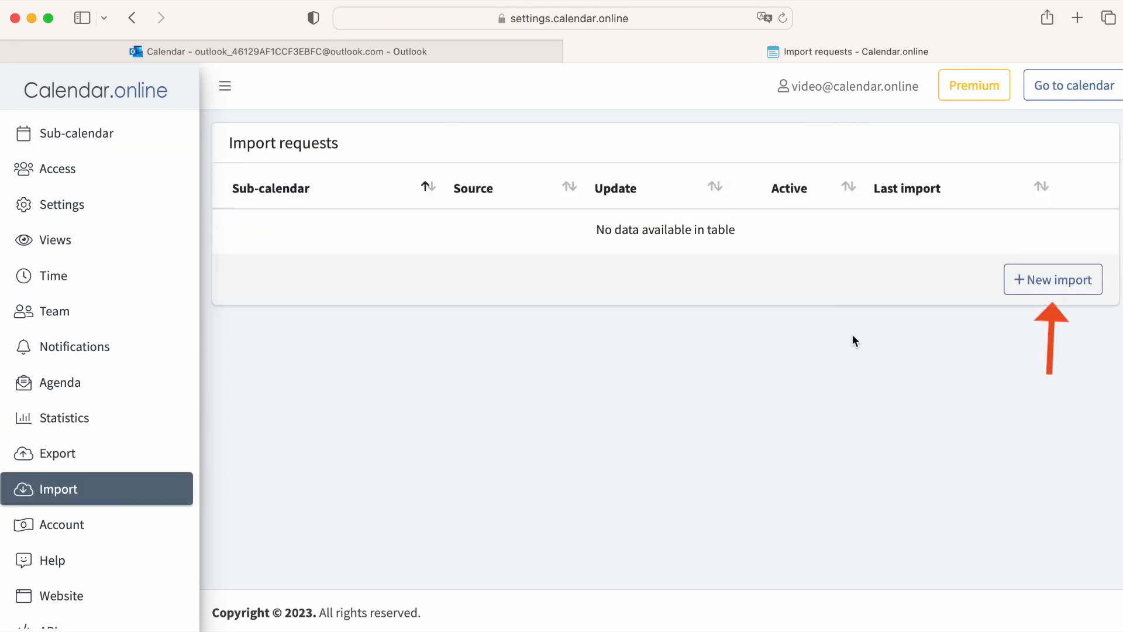
left_click(1021, 280)
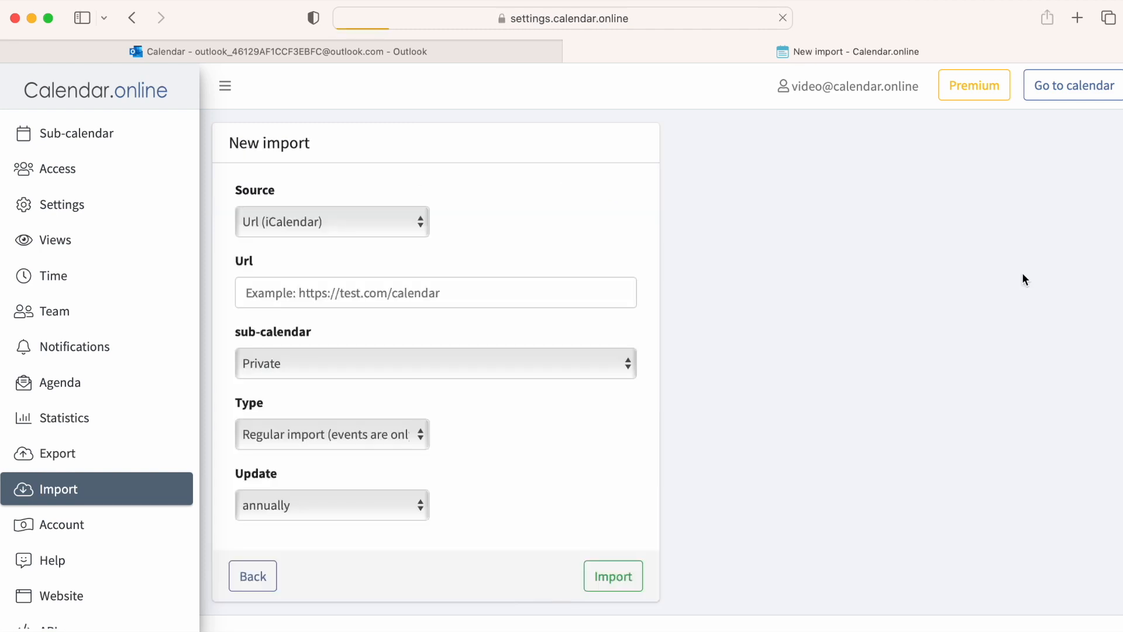
Paste the copied Outlook ICS link as the import Url and import it into the Private sub-calendar with annual updates.
left_click(599, 293)
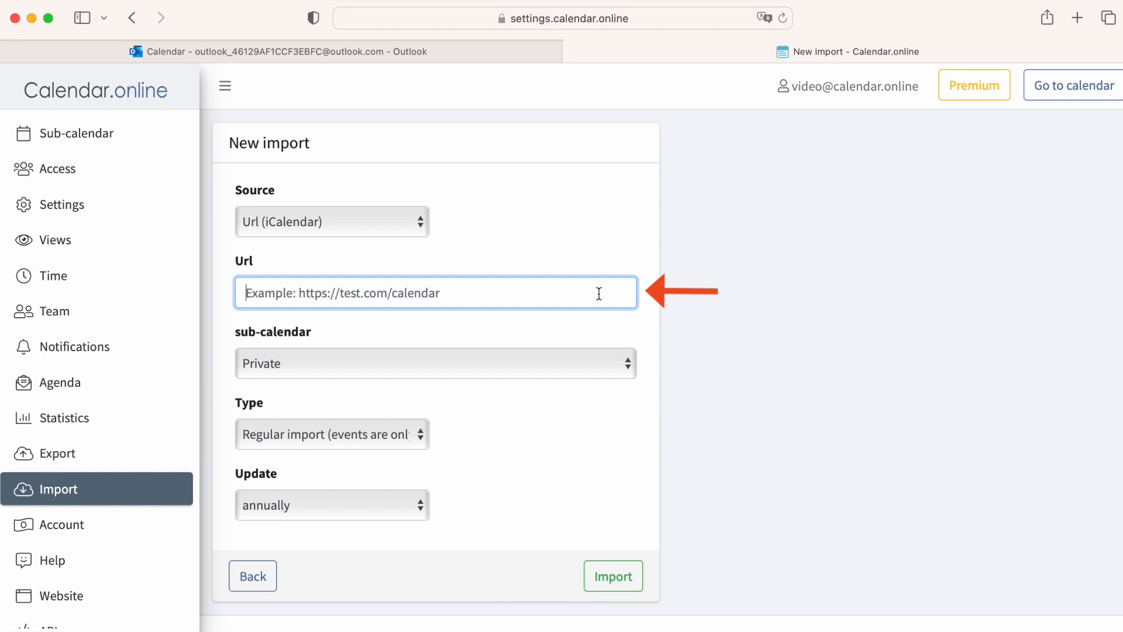
key("super+v")
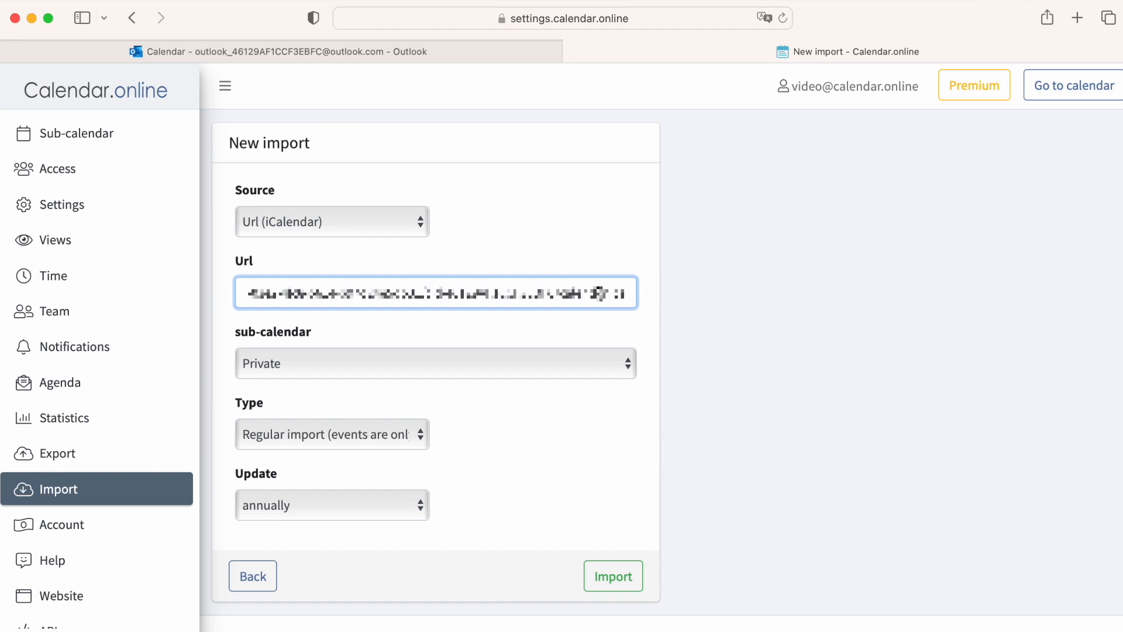
left_click(613, 580)
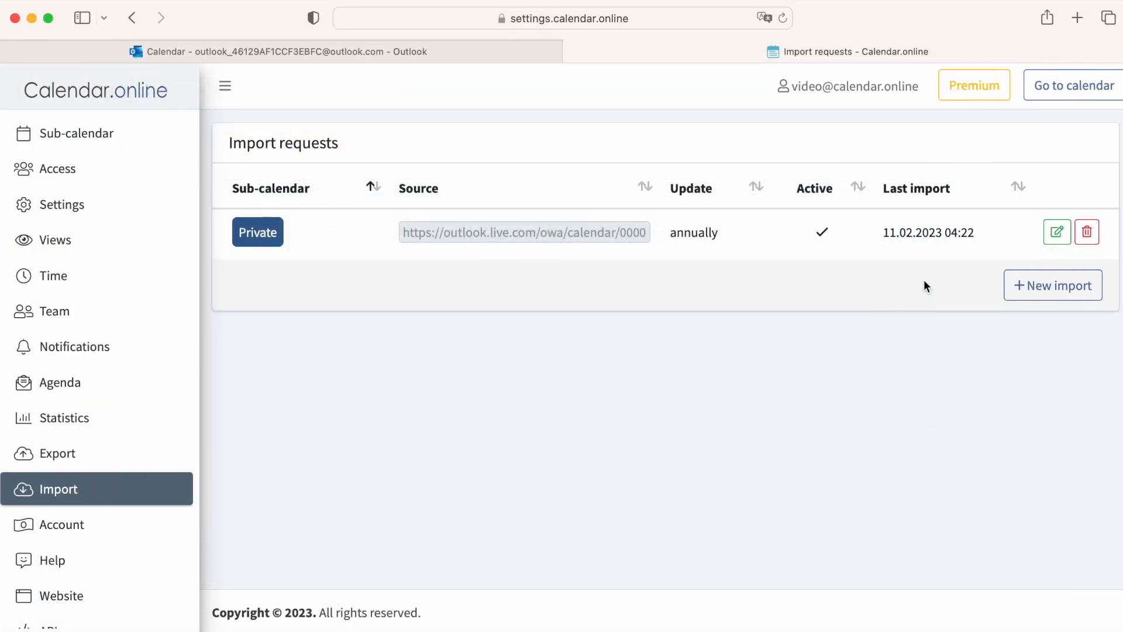
Delete the Outlook import request for the Private sub-calendar, including all its imported events.
left_click(1089, 237)
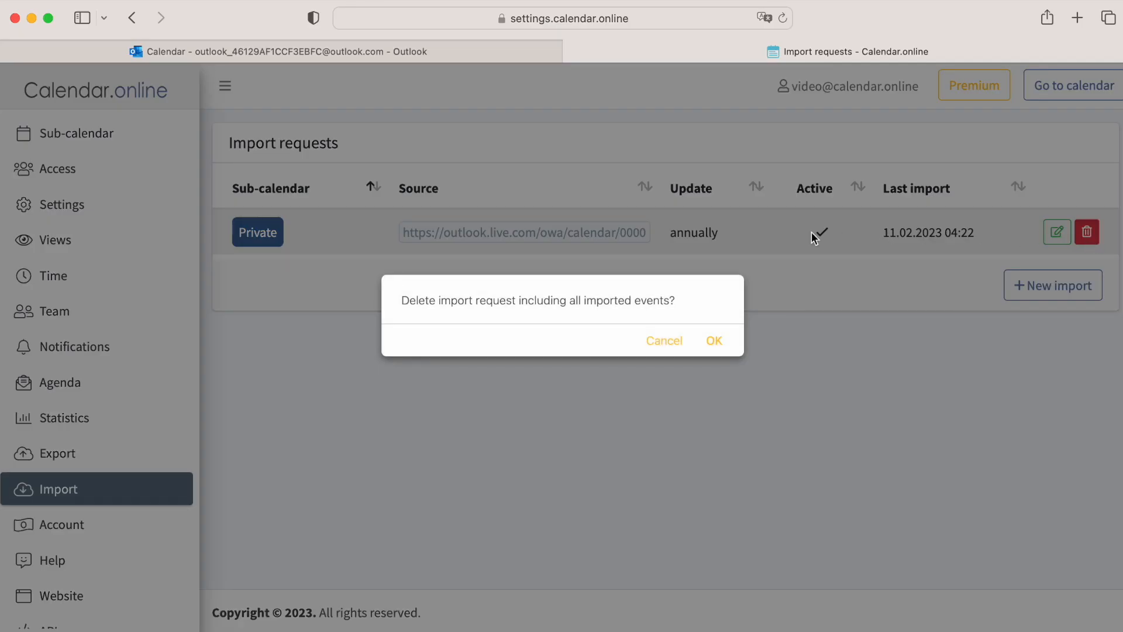
left_click(719, 344)
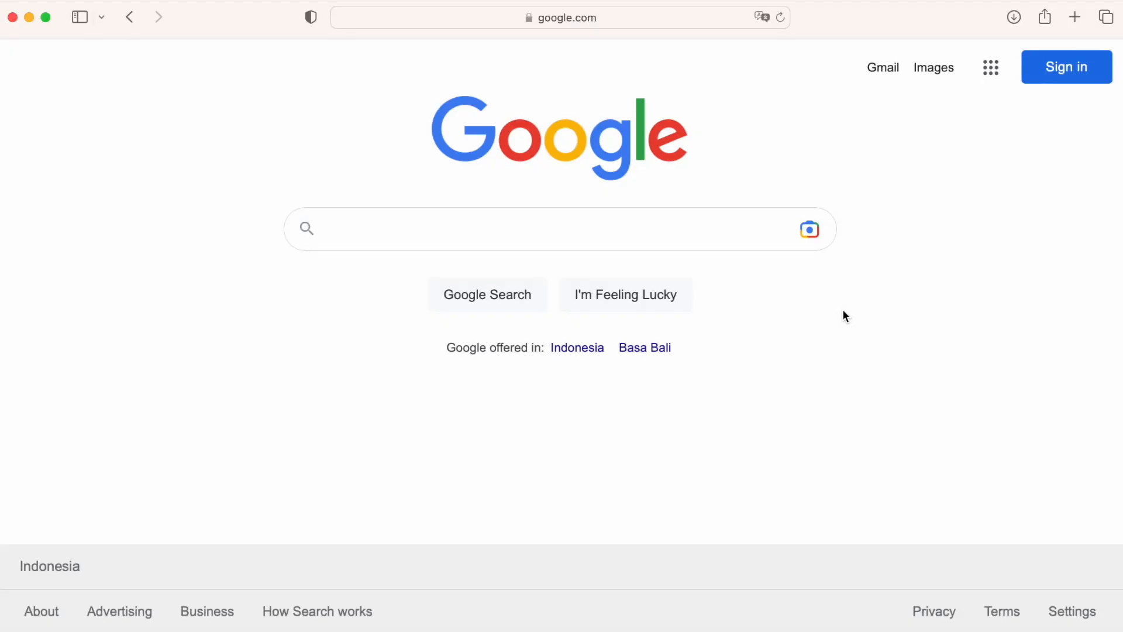
Sign in to Google and open Google Calendar from the list of Google apps.
left_click(1089, 79)
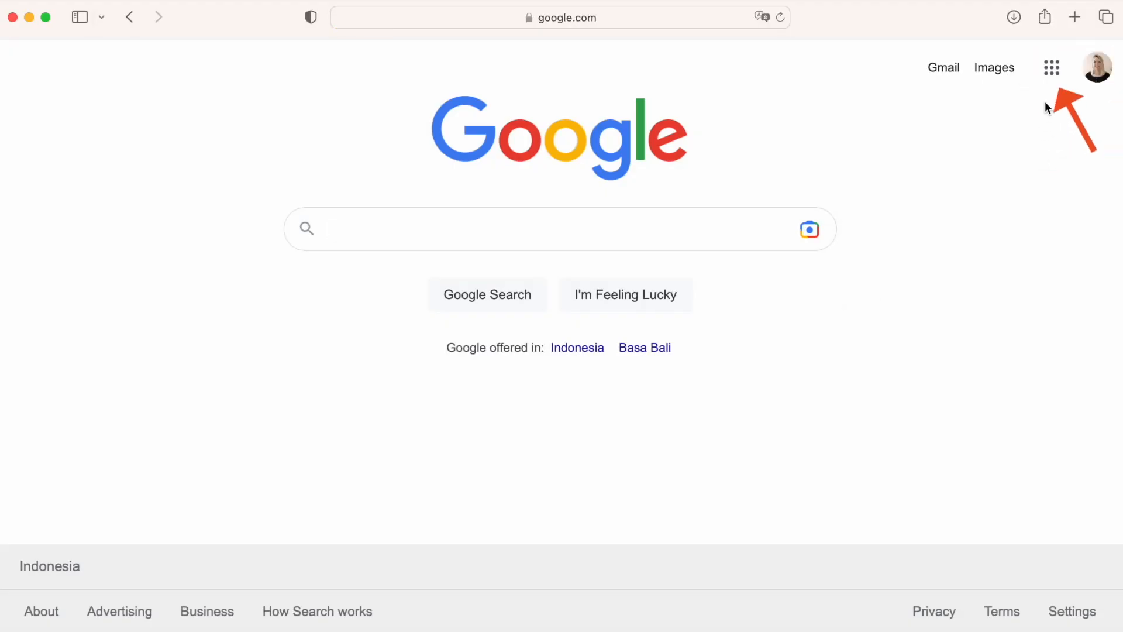
left_click(1052, 74)
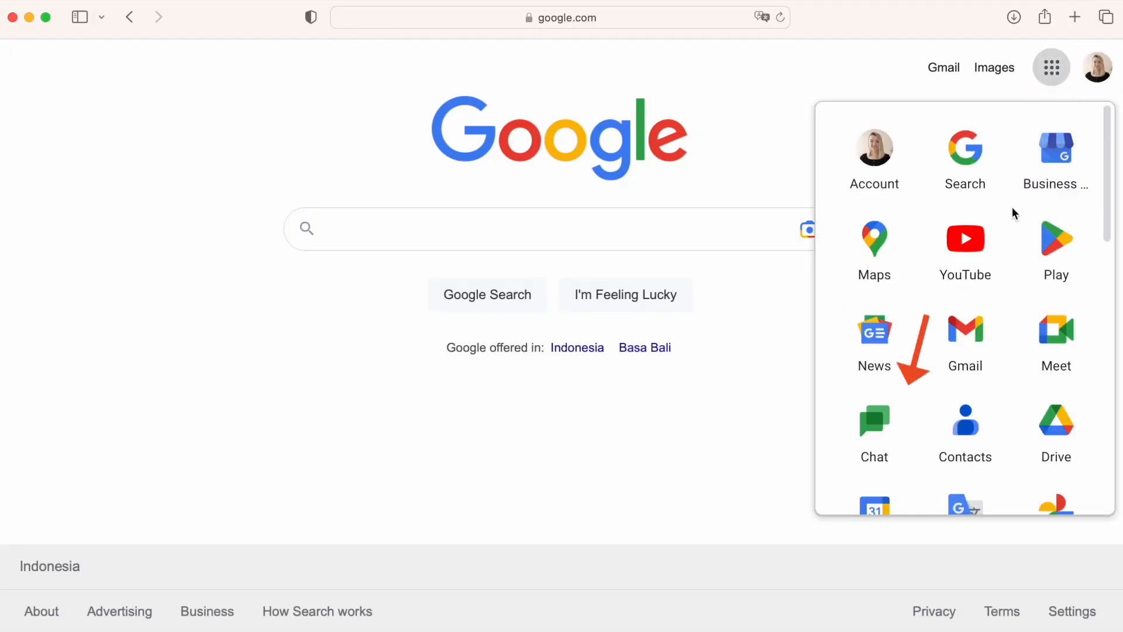
scroll(947, 456, "down", 5)
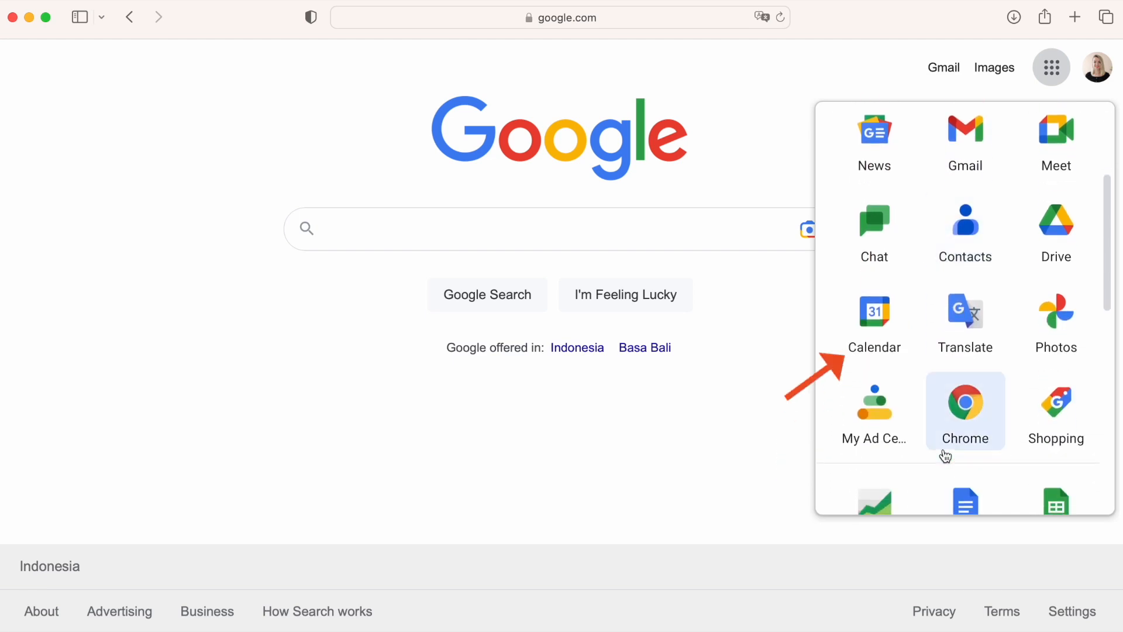
left_click(882, 341)
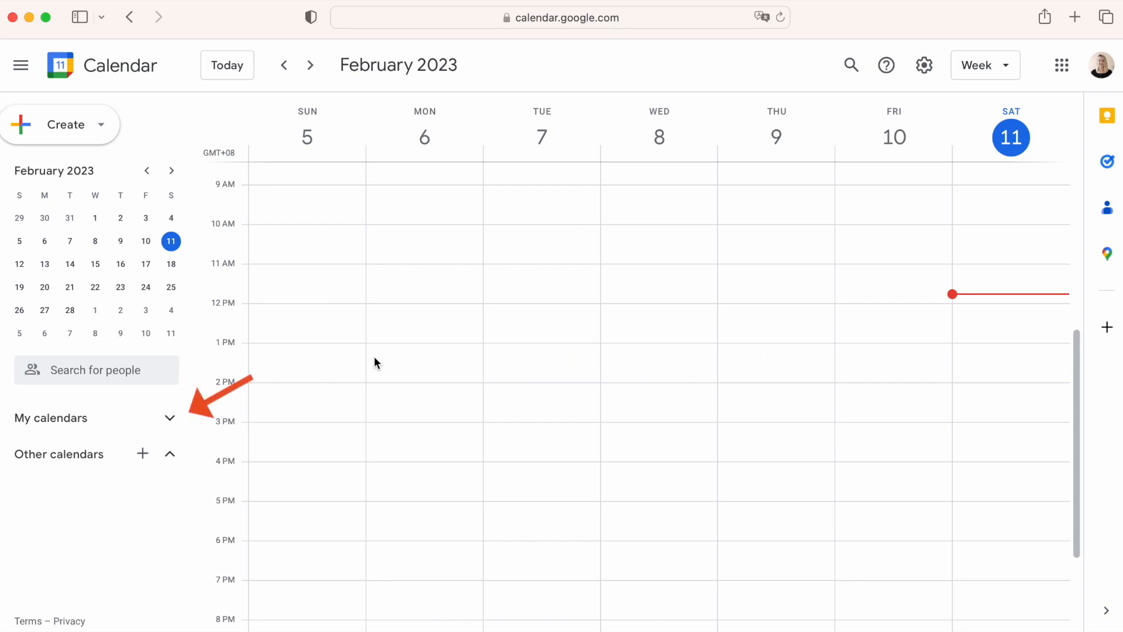
Display My Calendar in Google Calendar and export it from its sharing settings, allowing downloads on calendar.google.com.
left_click(166, 427)
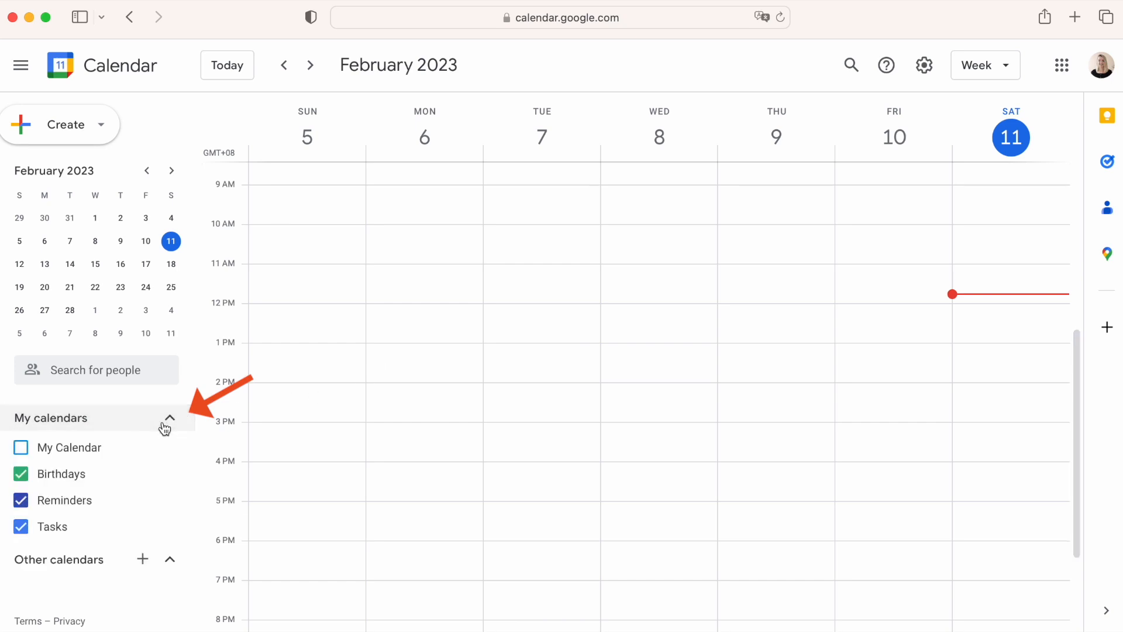
left_click(21, 451)
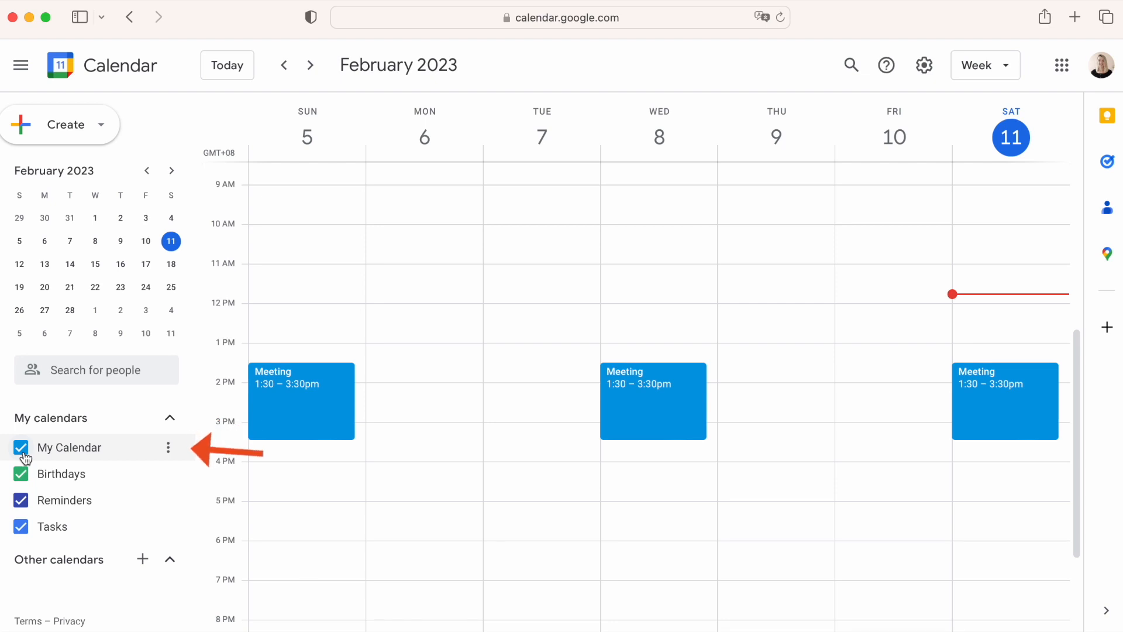
left_click(169, 449)
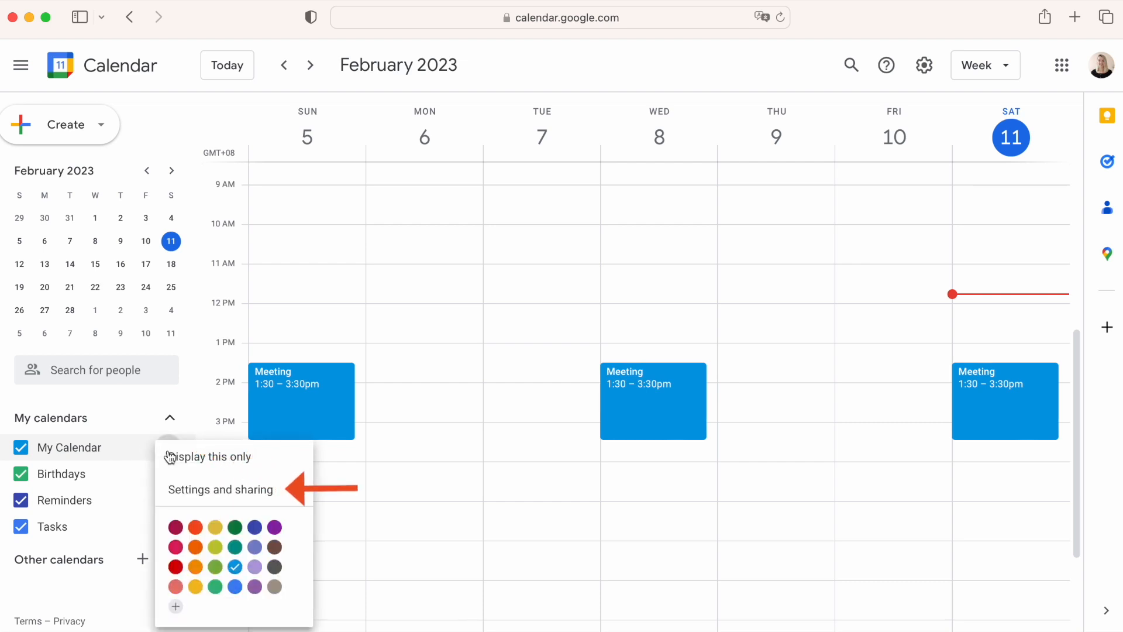
left_click(198, 495)
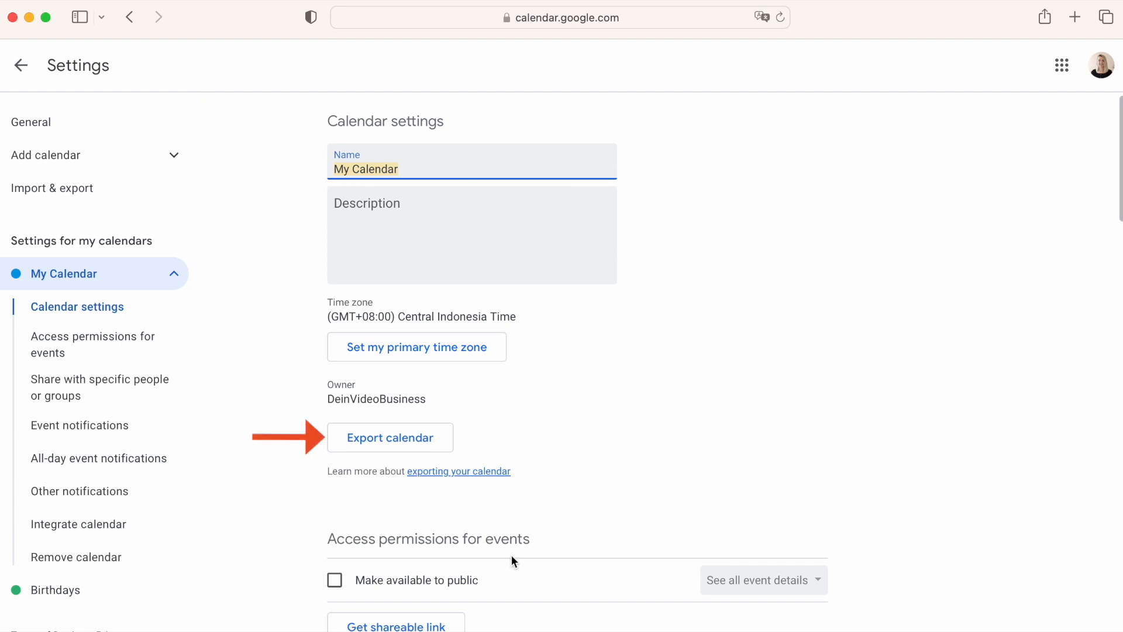
left_click(409, 443)
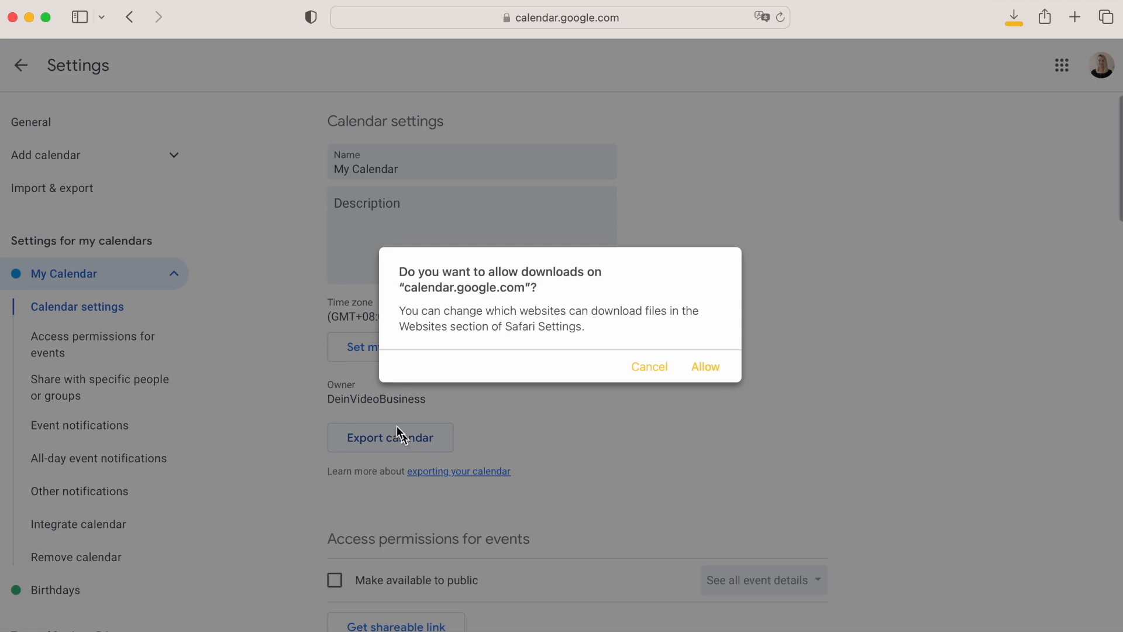
left_click(713, 369)
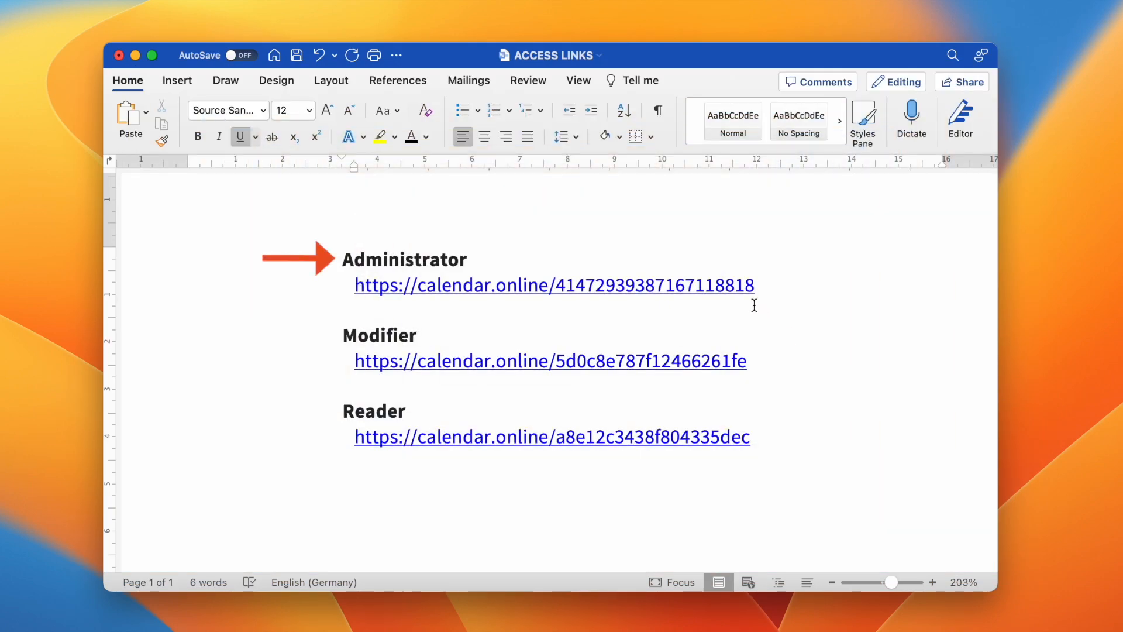
Open Calendar.online through the Administrator access link in the Word document and start a new import with File (iCalendar) as its source.
left_click(730, 293)
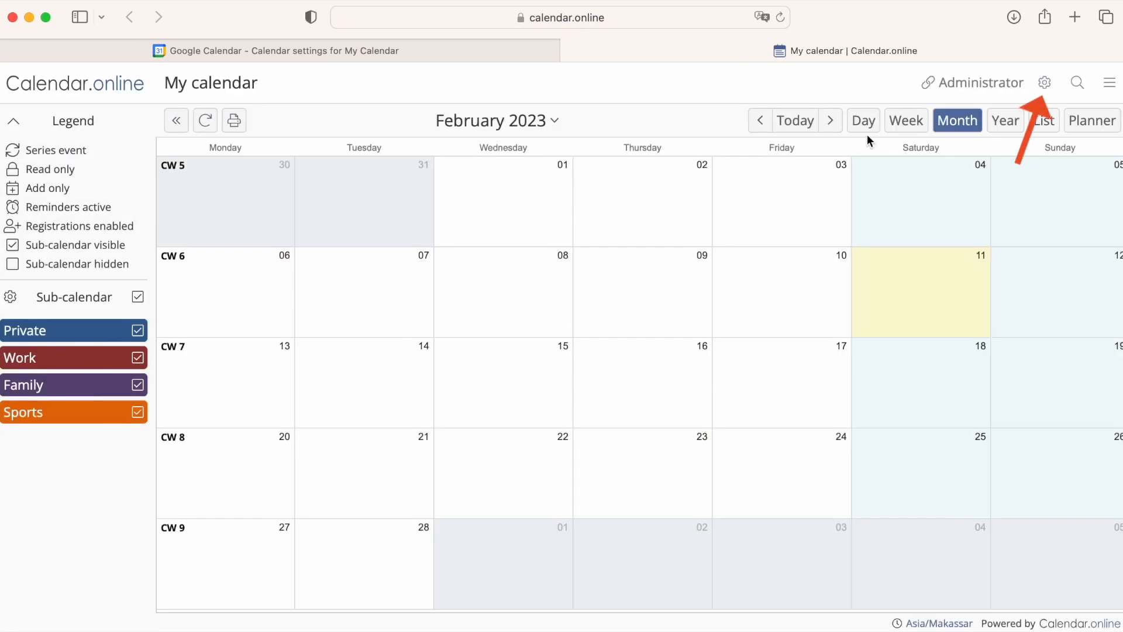
left_click(1045, 82)
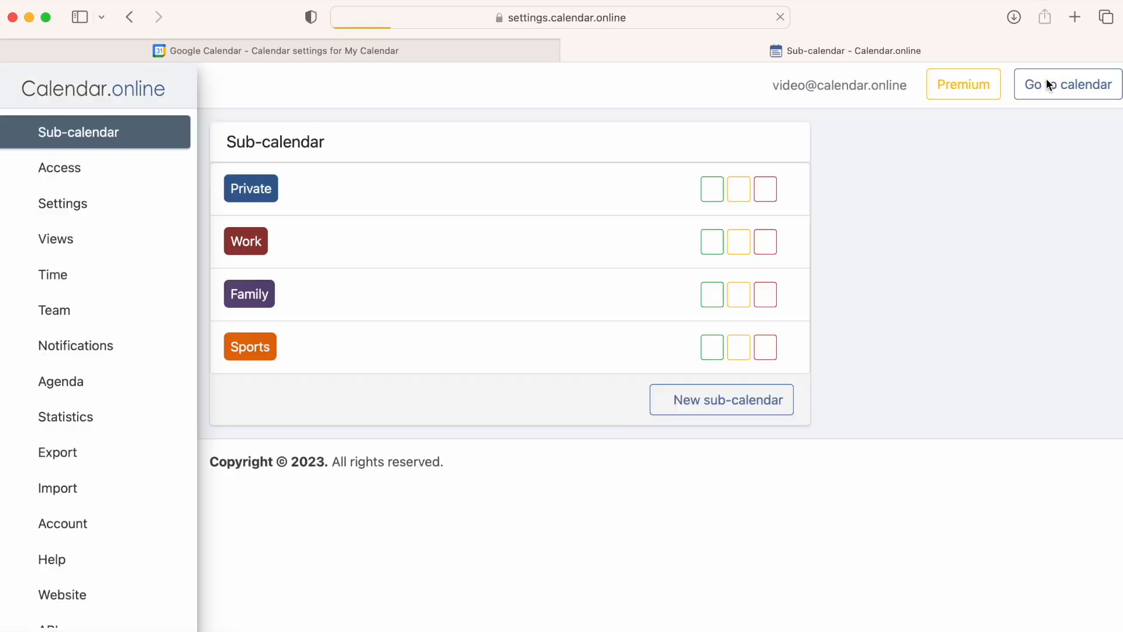
left_click(153, 495)
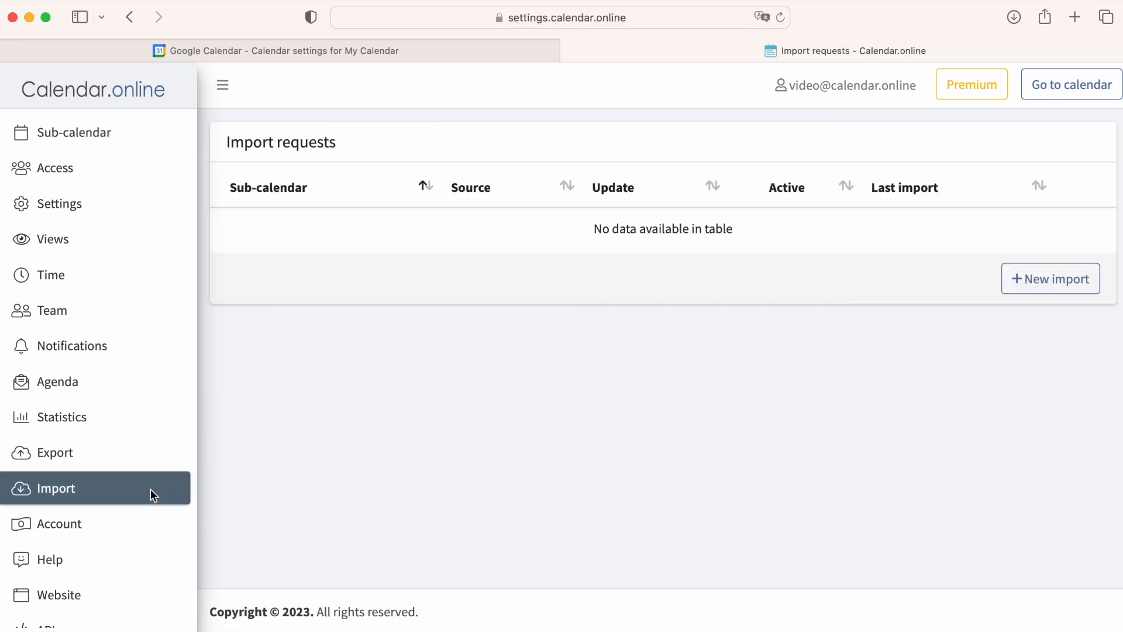
left_click(1018, 287)
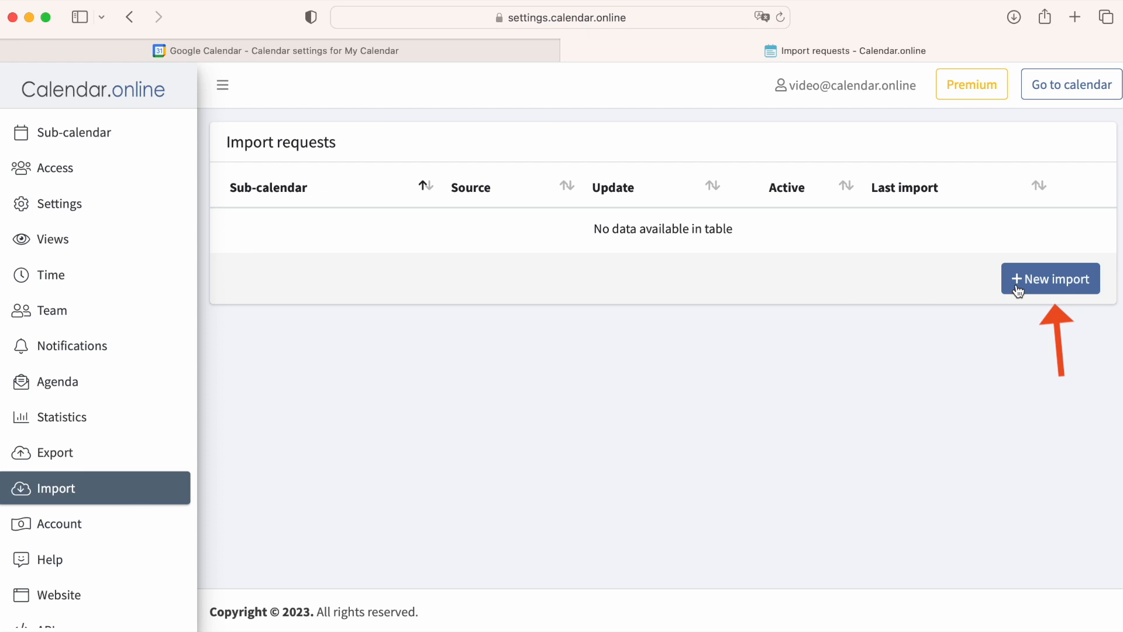
left_click(392, 226)
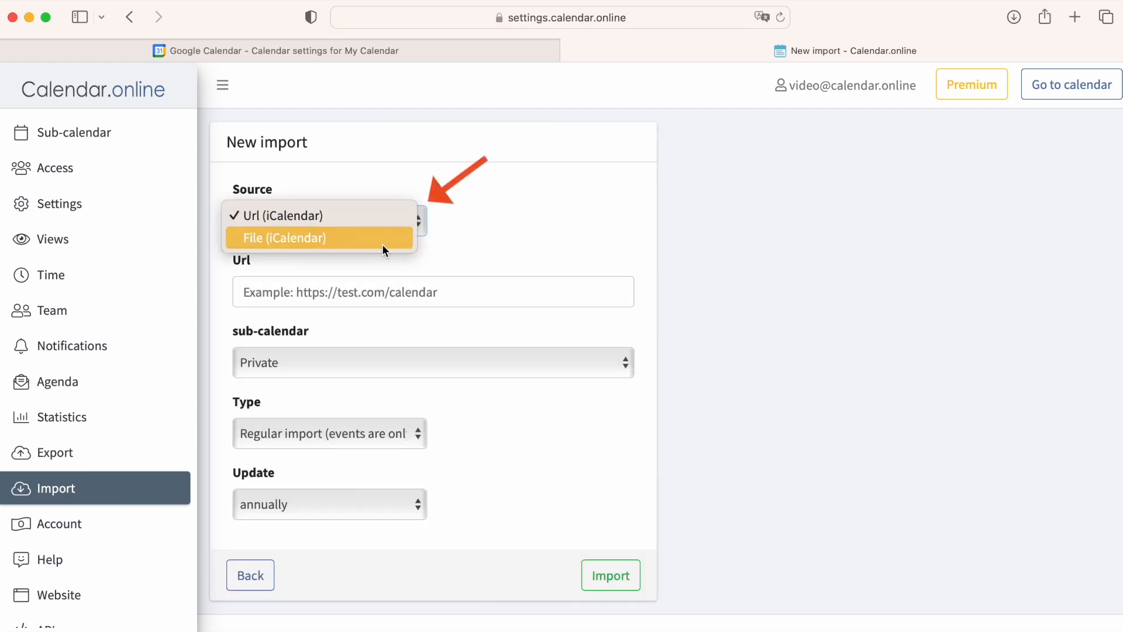
left_click(383, 246)
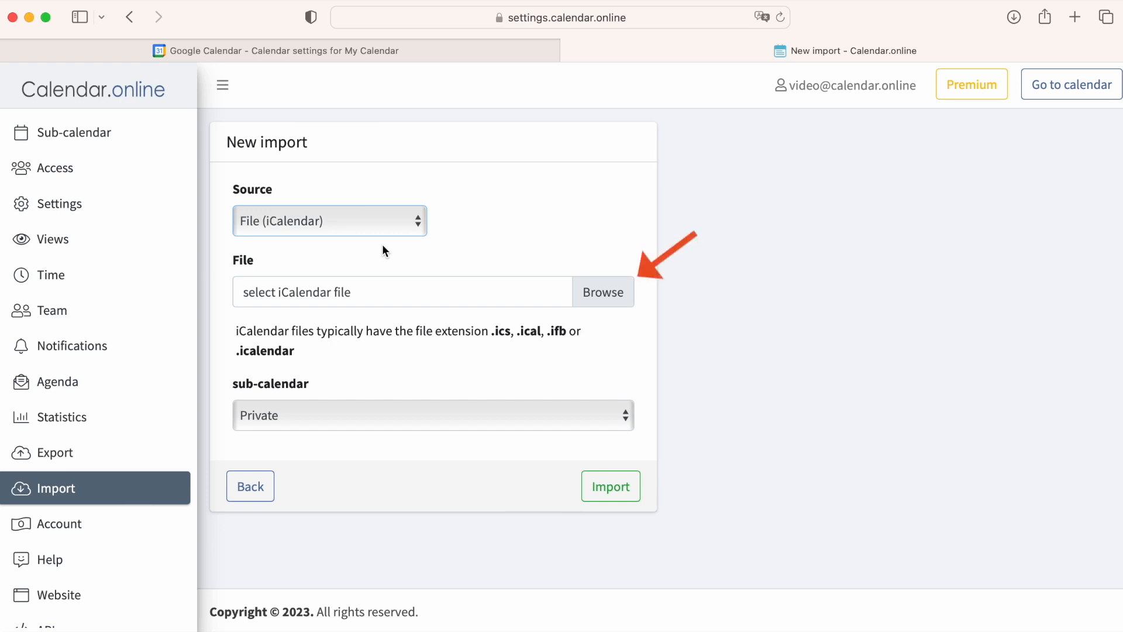
Select the exported My Calendar iCalendar file and import it into the Work sub-calendar.
left_click(619, 293)
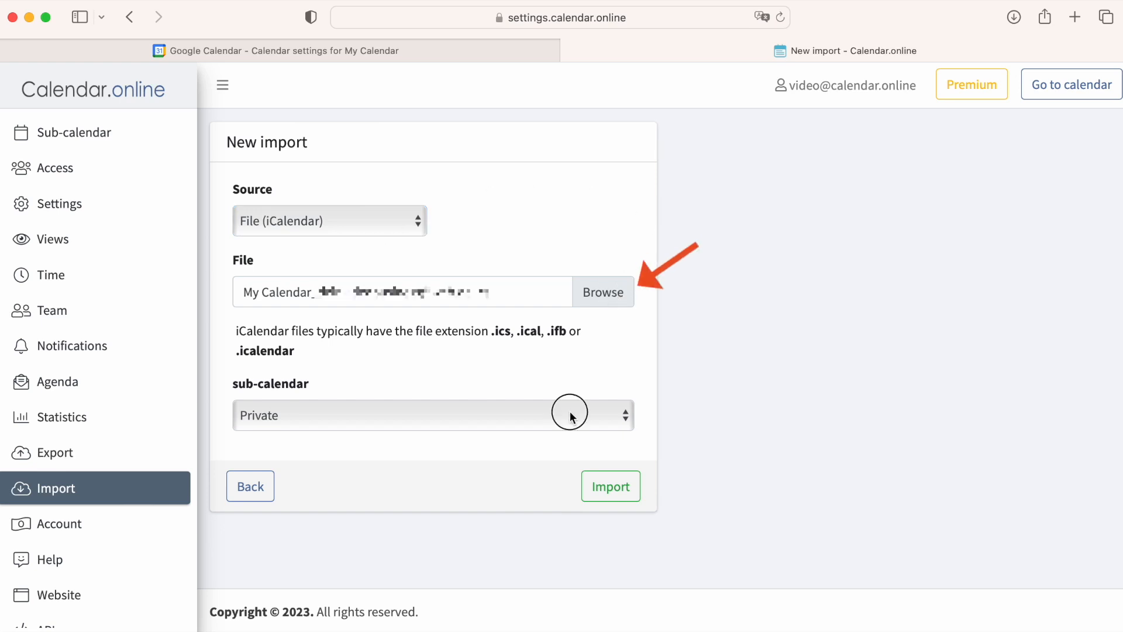
left_click(570, 415)
left_click(564, 437)
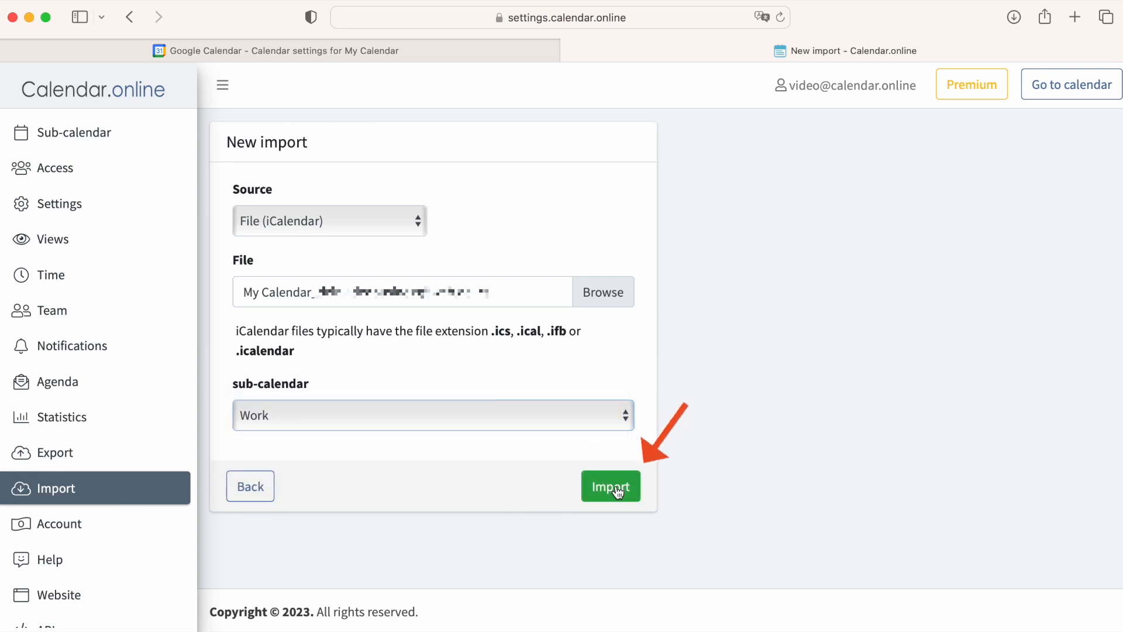
left_click(617, 490)
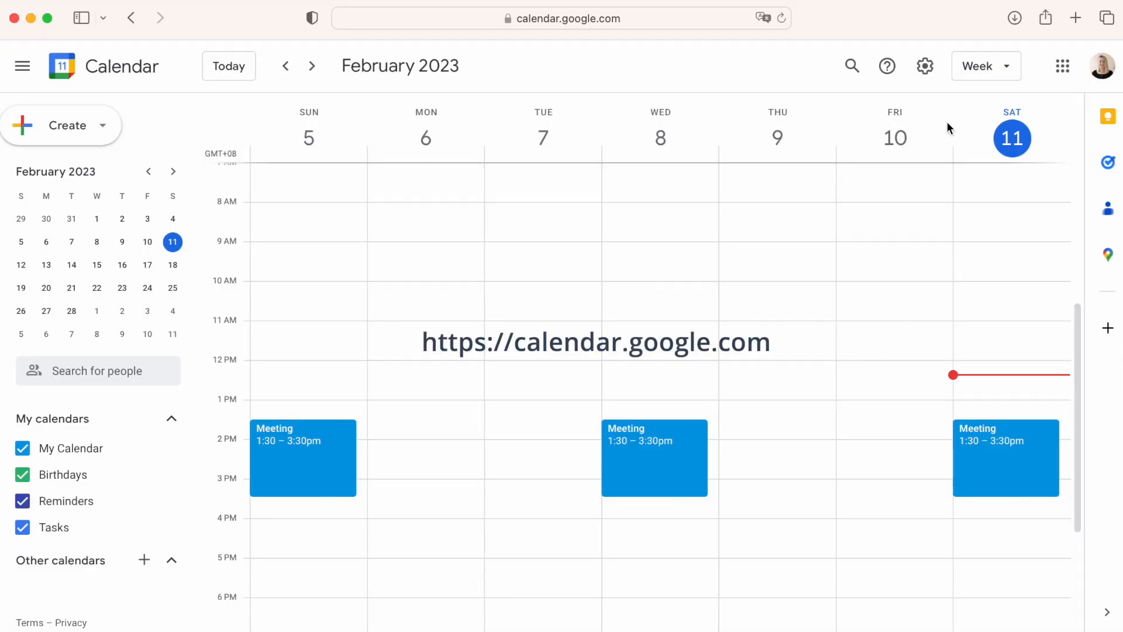
Open the settings for My Calendar through Google Calendar's general settings.
left_click(930, 70)
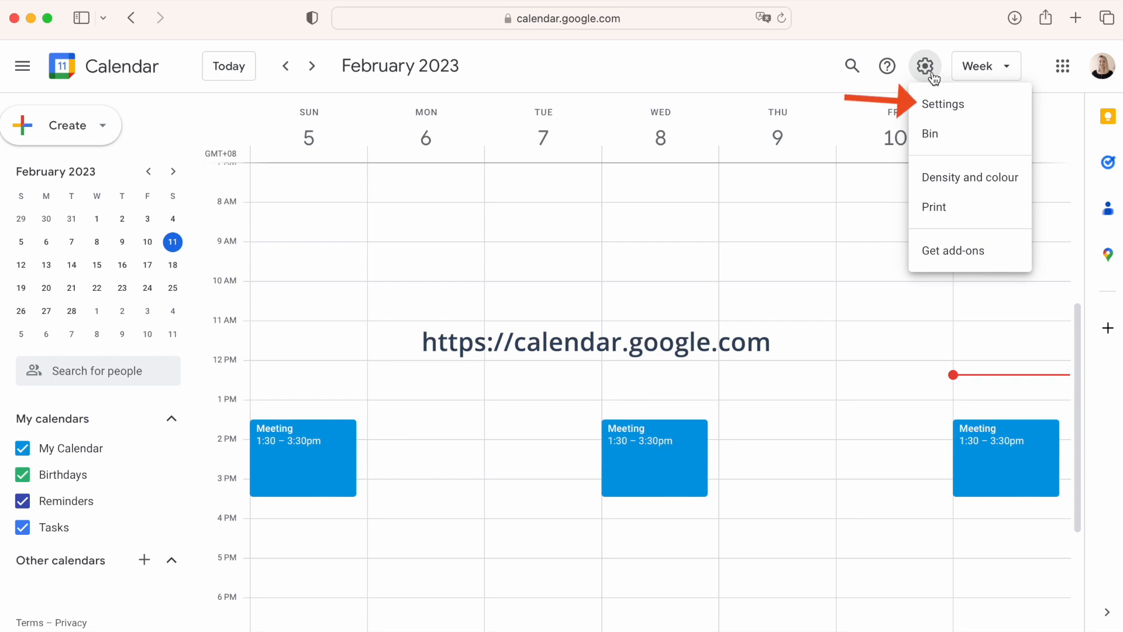
left_click(940, 102)
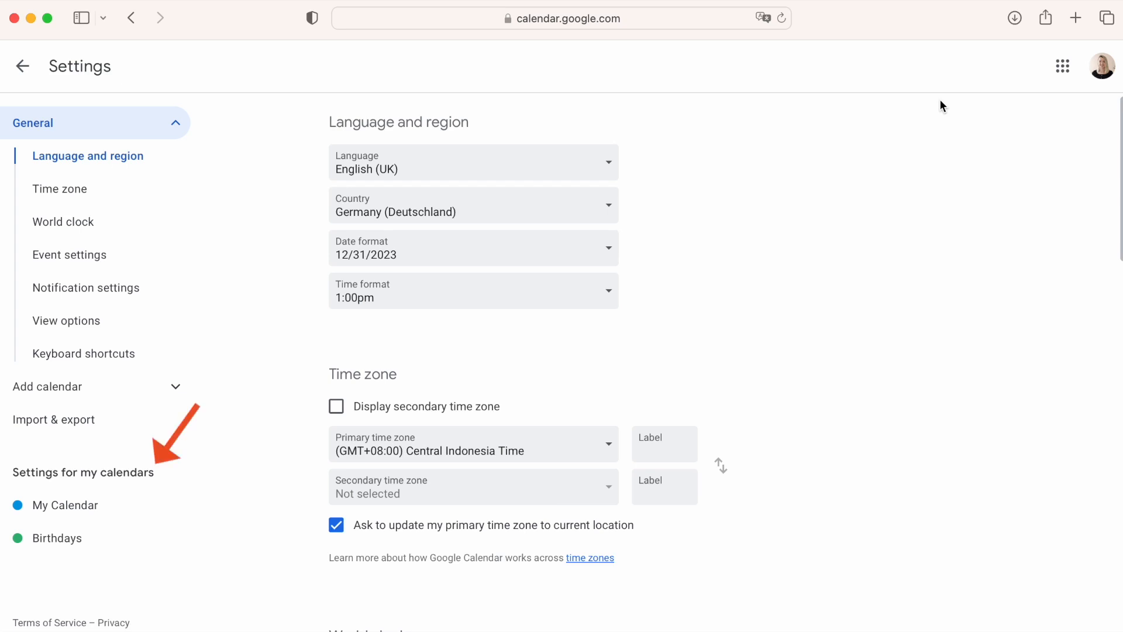
left_click(125, 507)
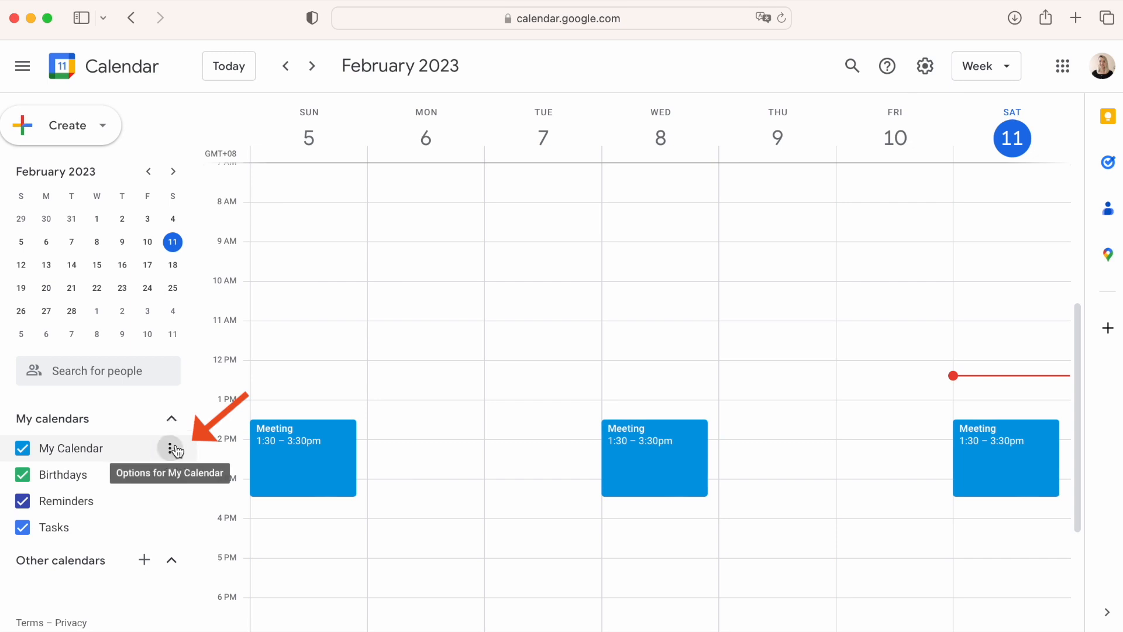
Open My Calendar's settings and sharing in Google Calendar, make the calendar available to the public and go to its integration section.
left_click(172, 449)
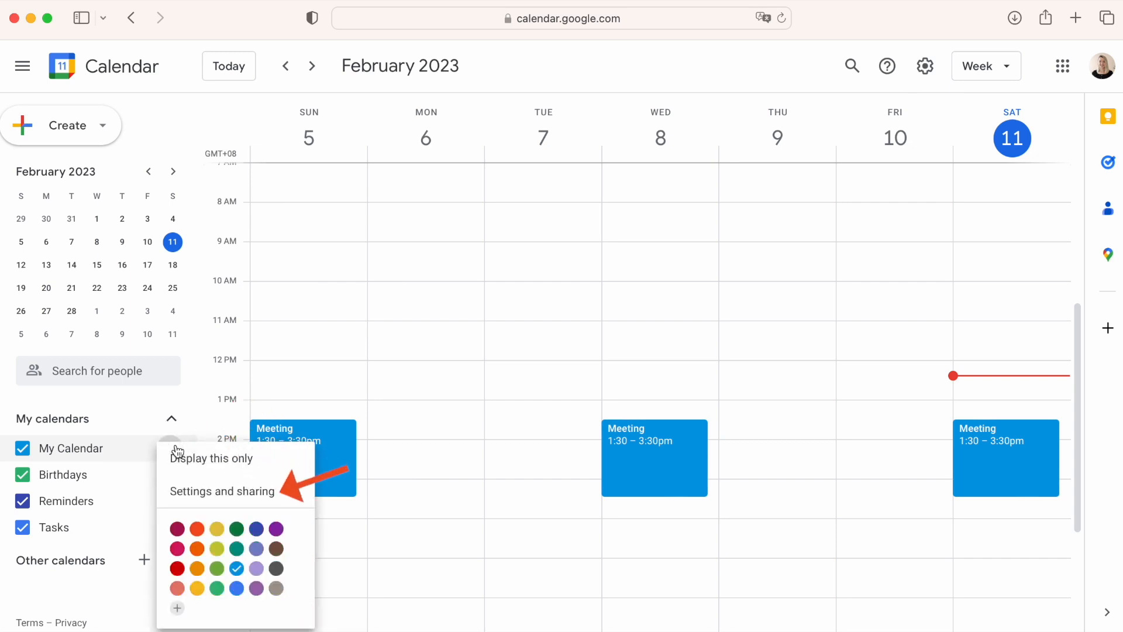
left_click(199, 489)
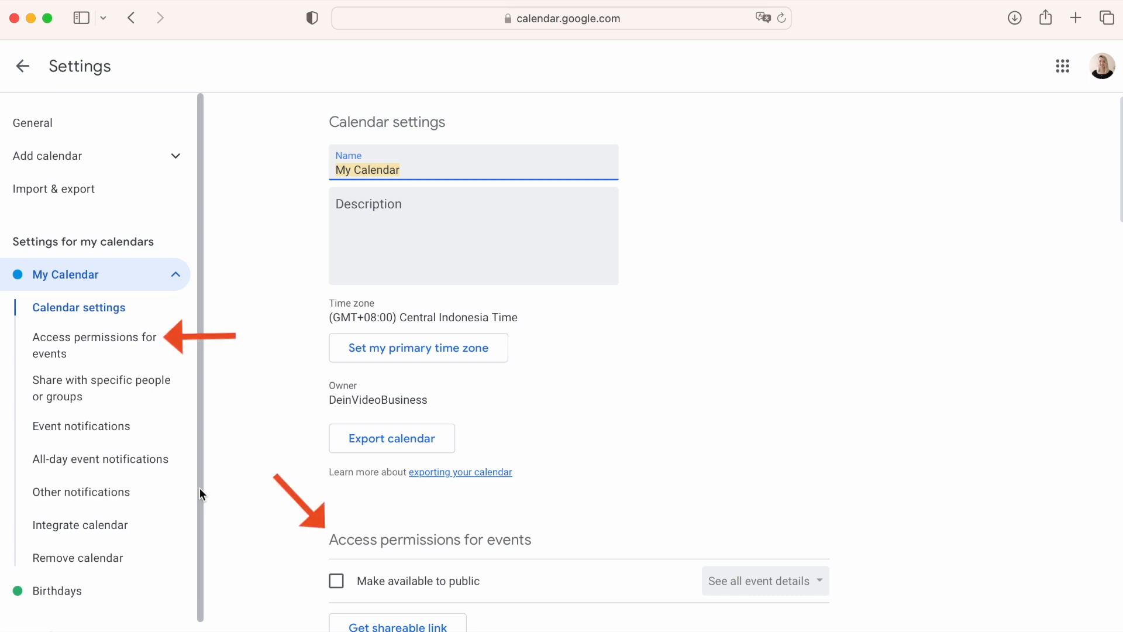
scroll(287, 508, "down", 5)
scroll(286, 514, "down", 1)
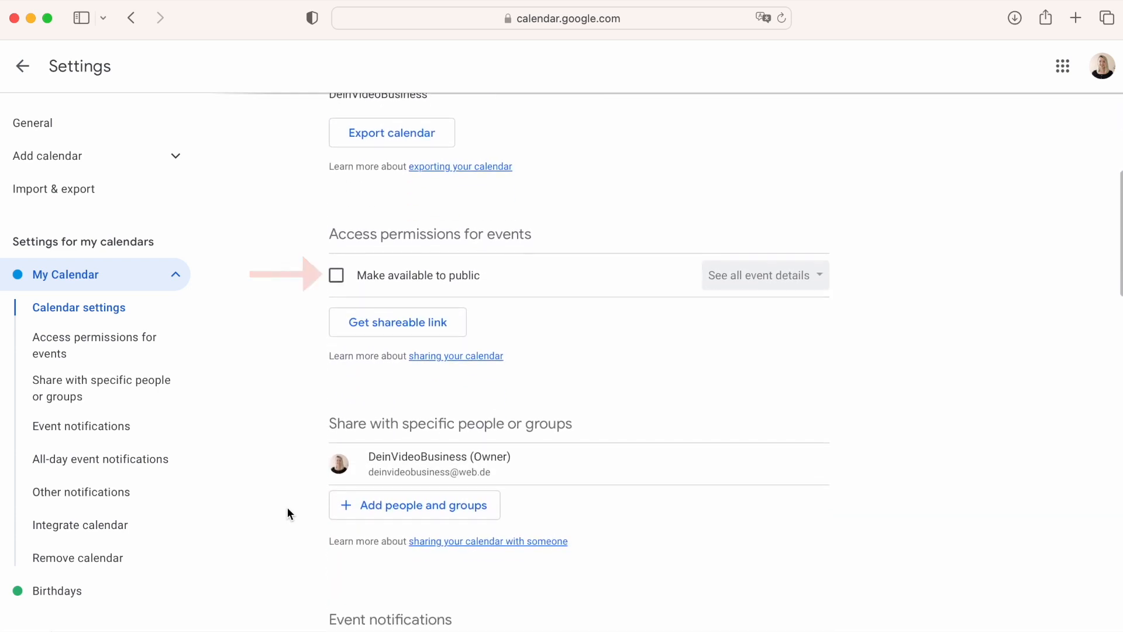
left_click(344, 276)
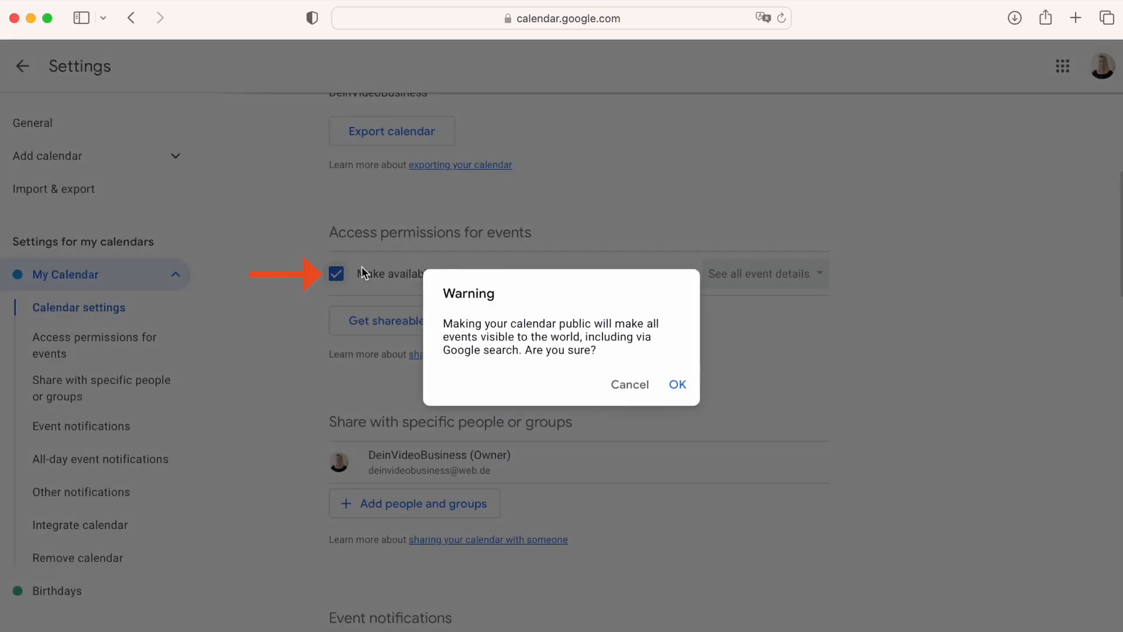
left_click(678, 386)
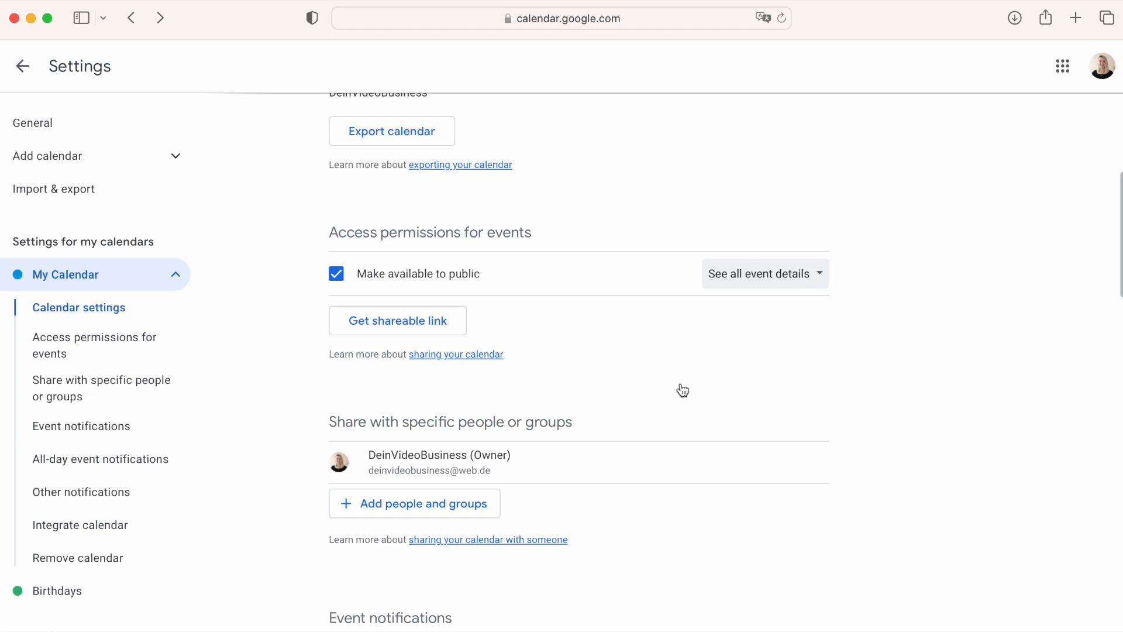
scroll(682, 390, "down", 10)
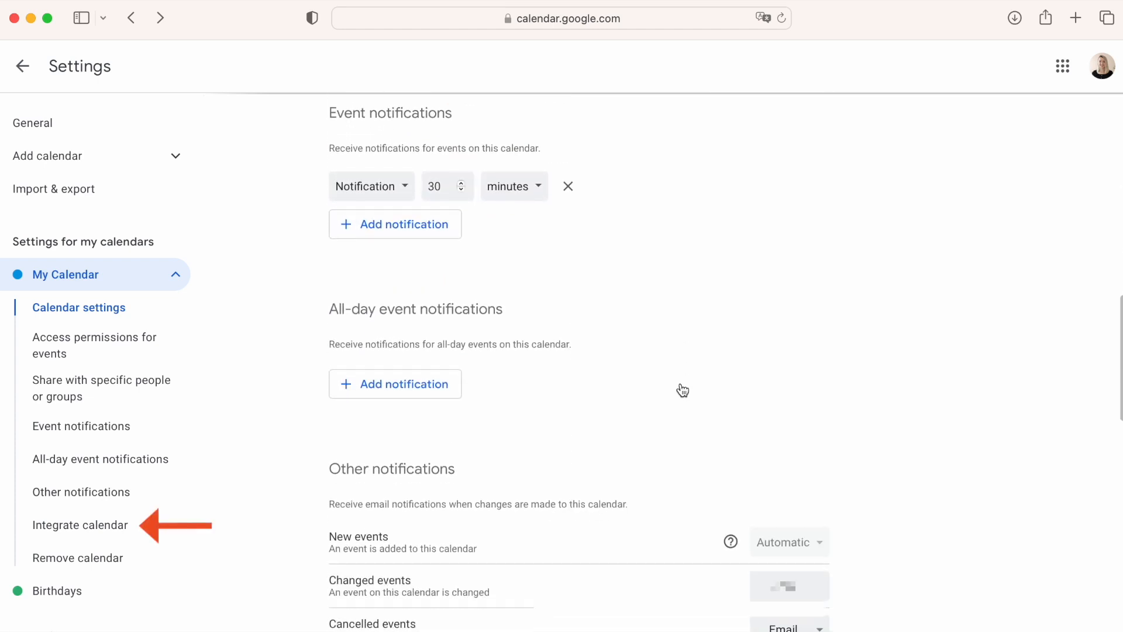
scroll(683, 390, "down", 11)
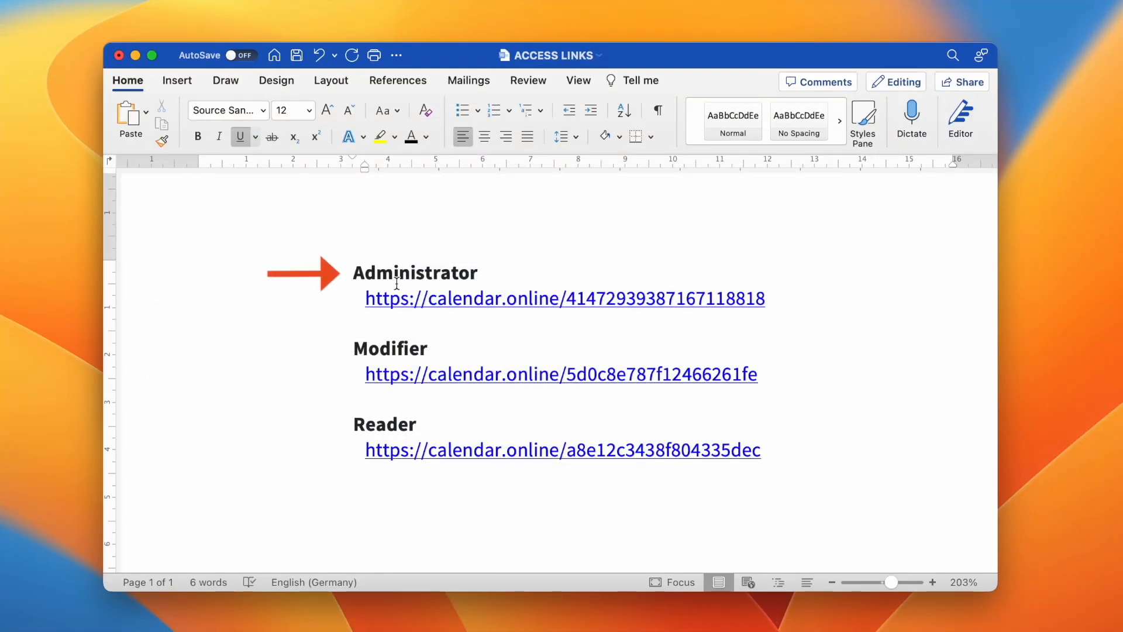
Open Calendar.online through the Administrator access link in the Word document and start a new import in its settings.
left_click(409, 299)
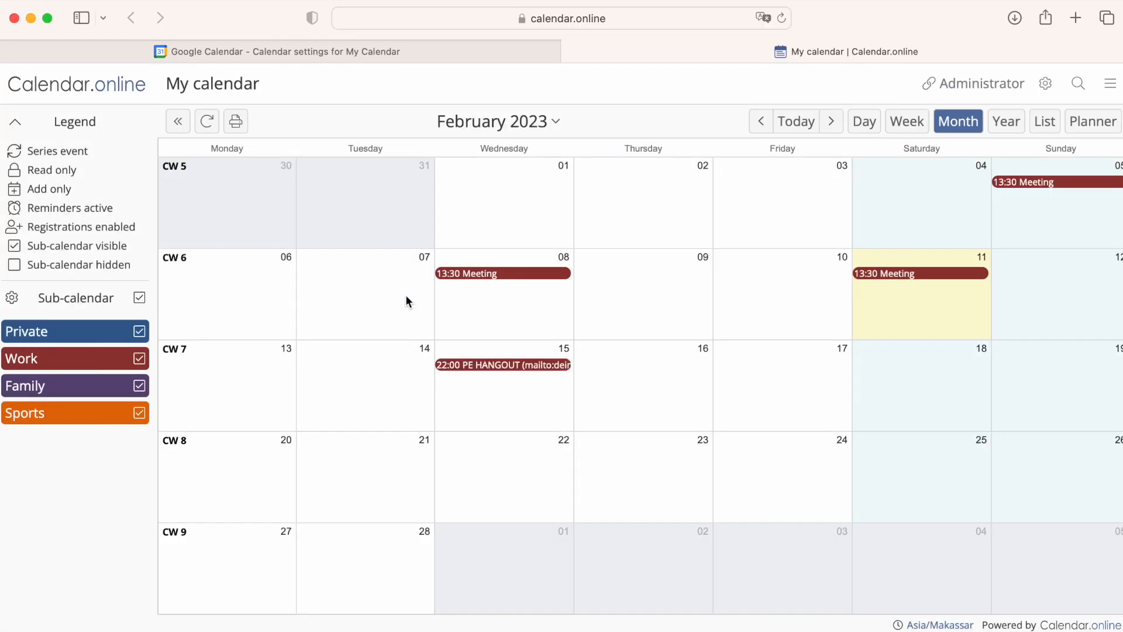
left_click(1043, 82)
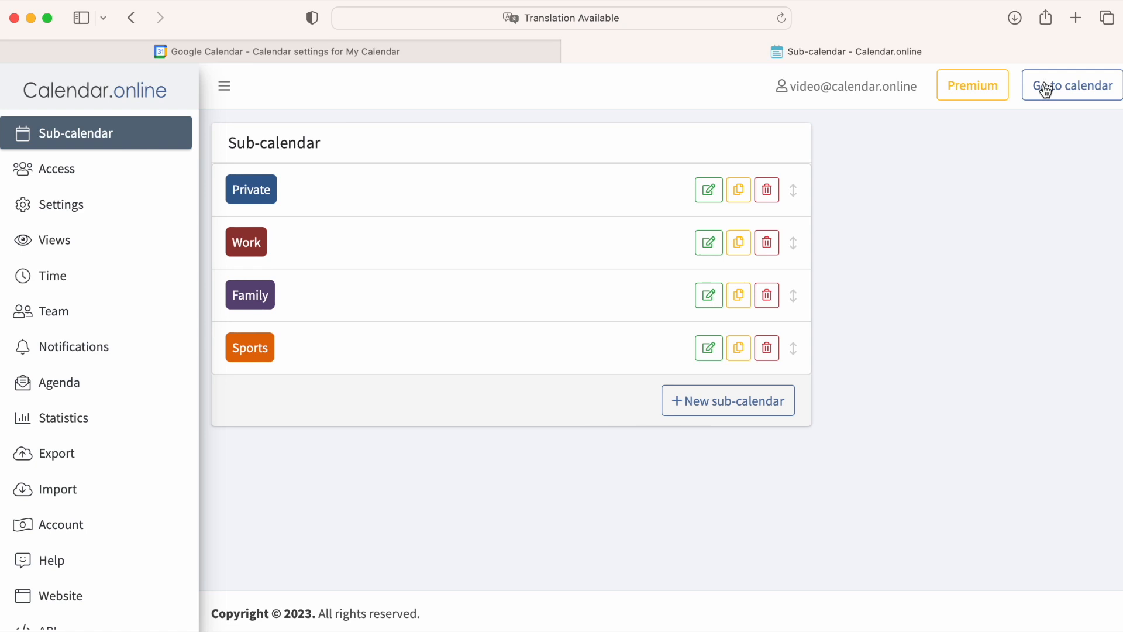
left_click(166, 491)
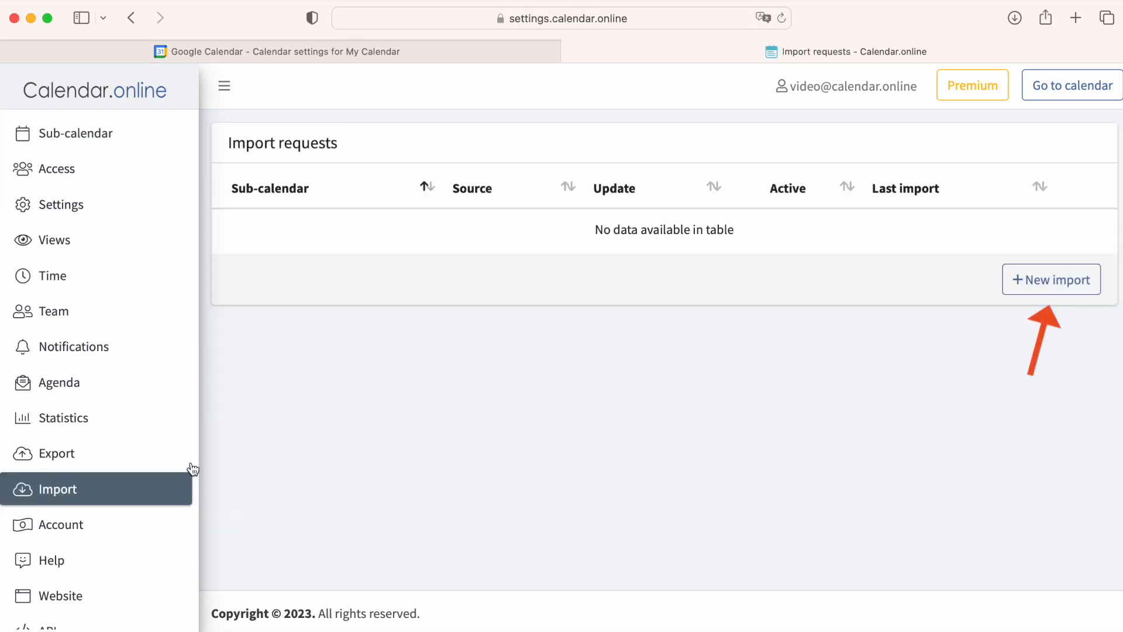
left_click(1028, 275)
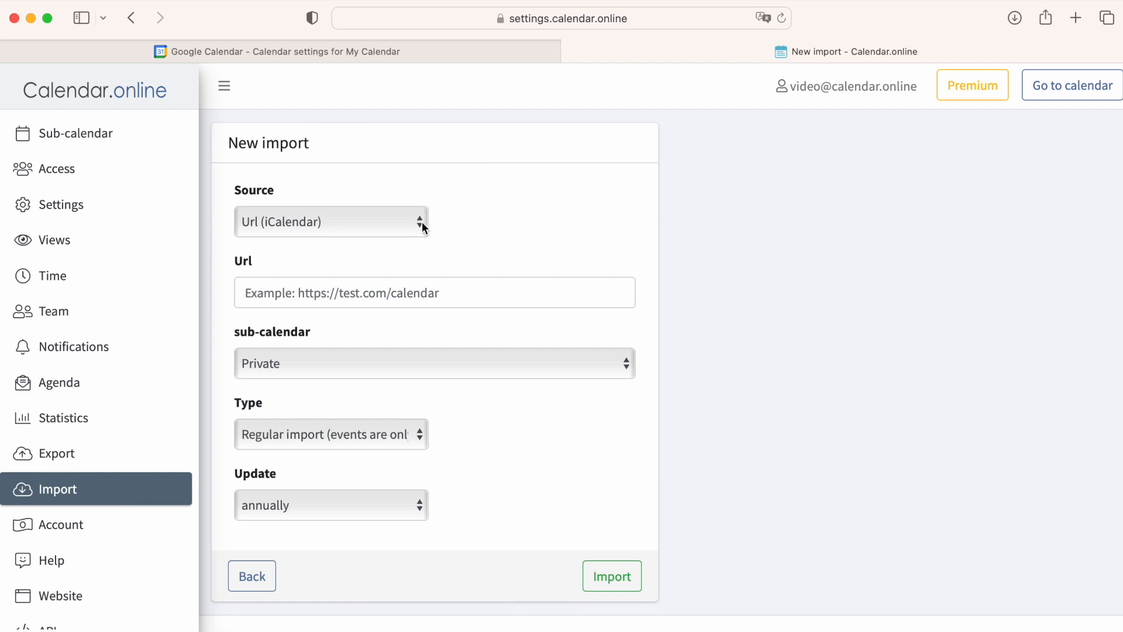
Import the pasted Google Calendar link as an iCalendar URL into the Work sub-calendar with monthly updates.
left_click(444, 294)
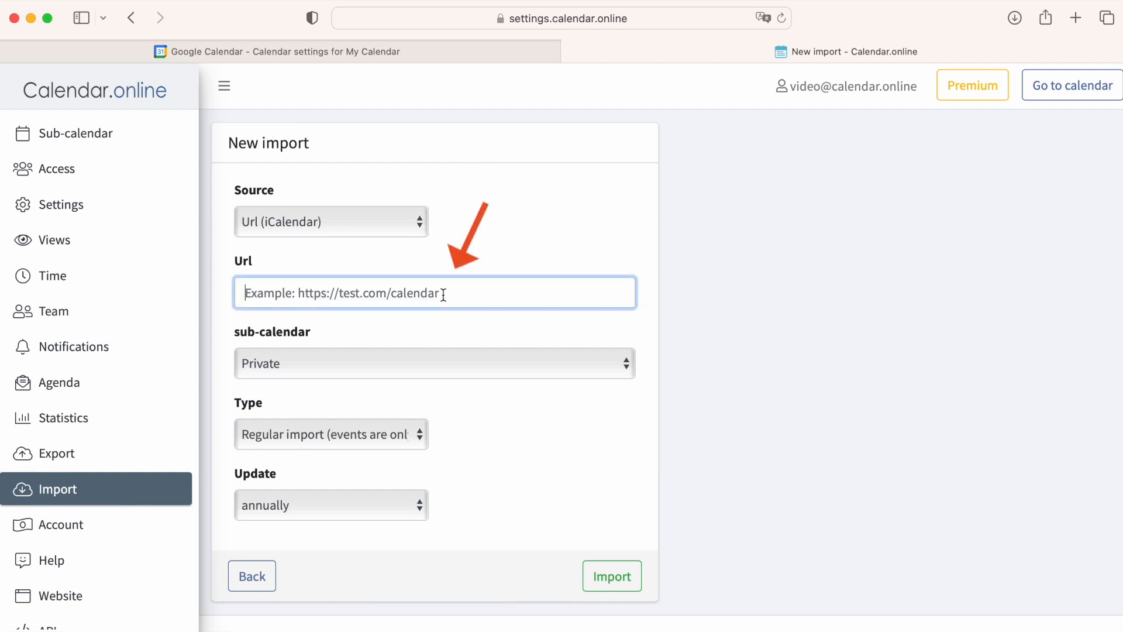
key("super+v")
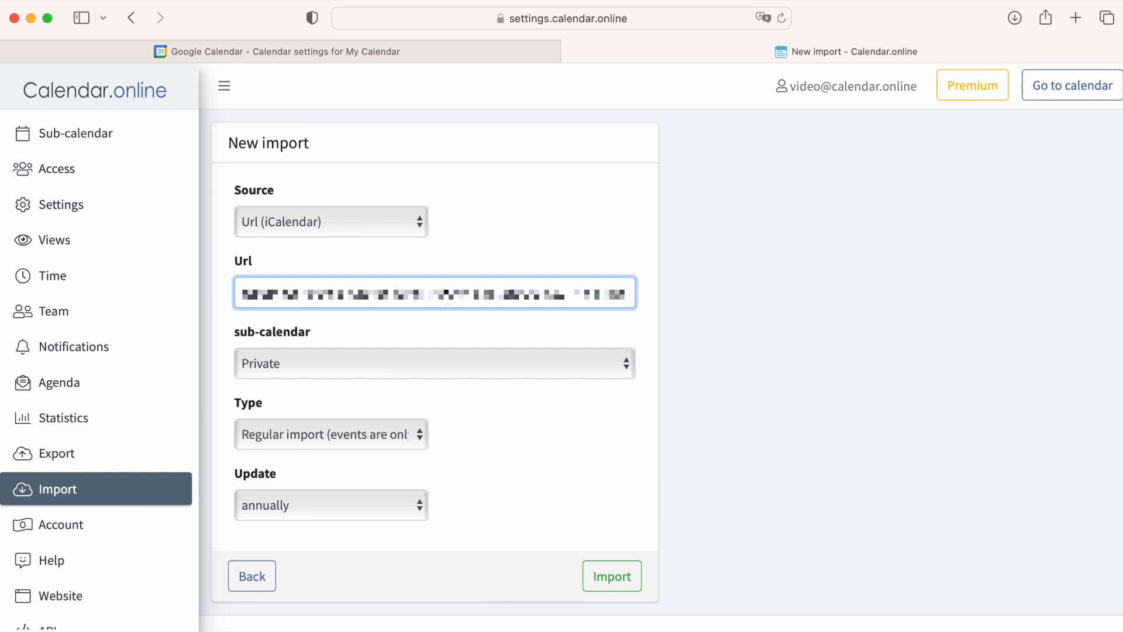
left_click(468, 364)
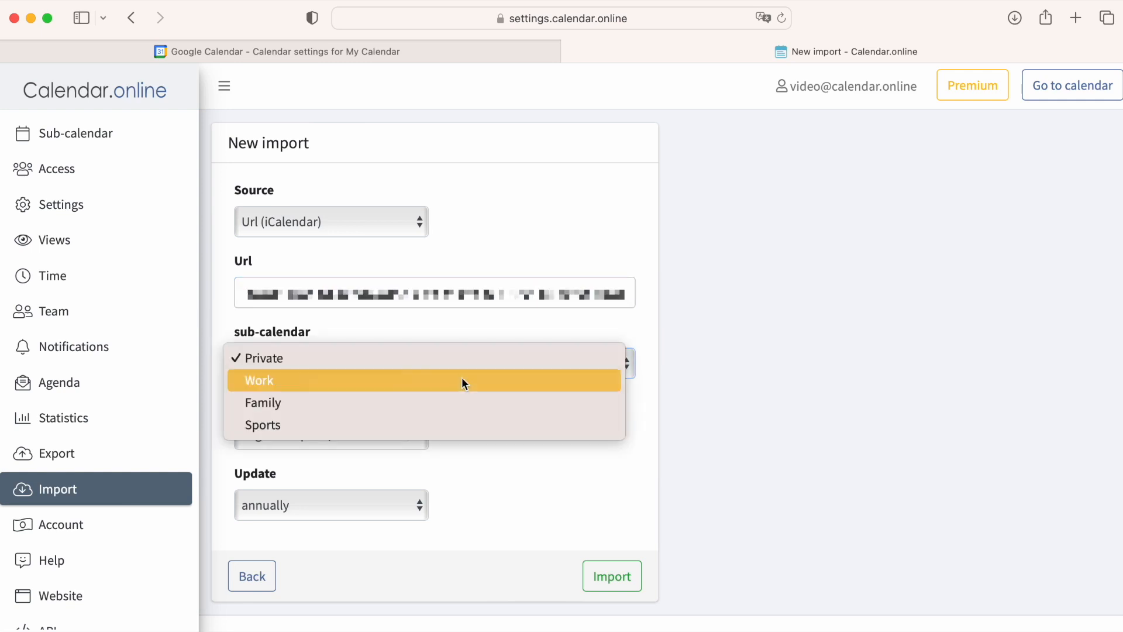
left_click(461, 381)
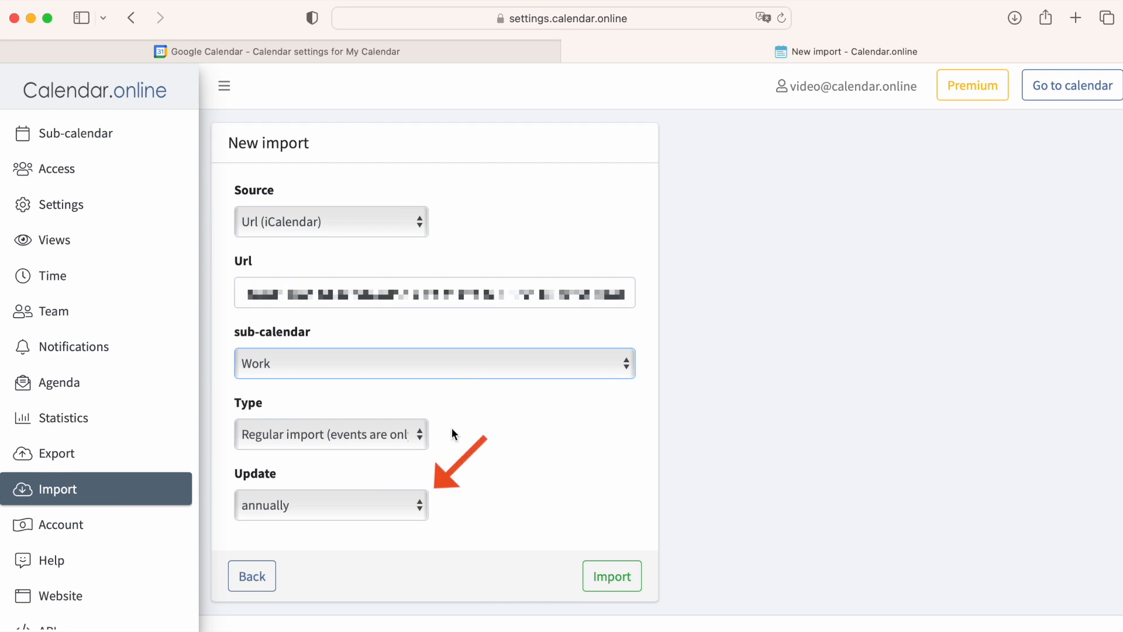
left_click(420, 503)
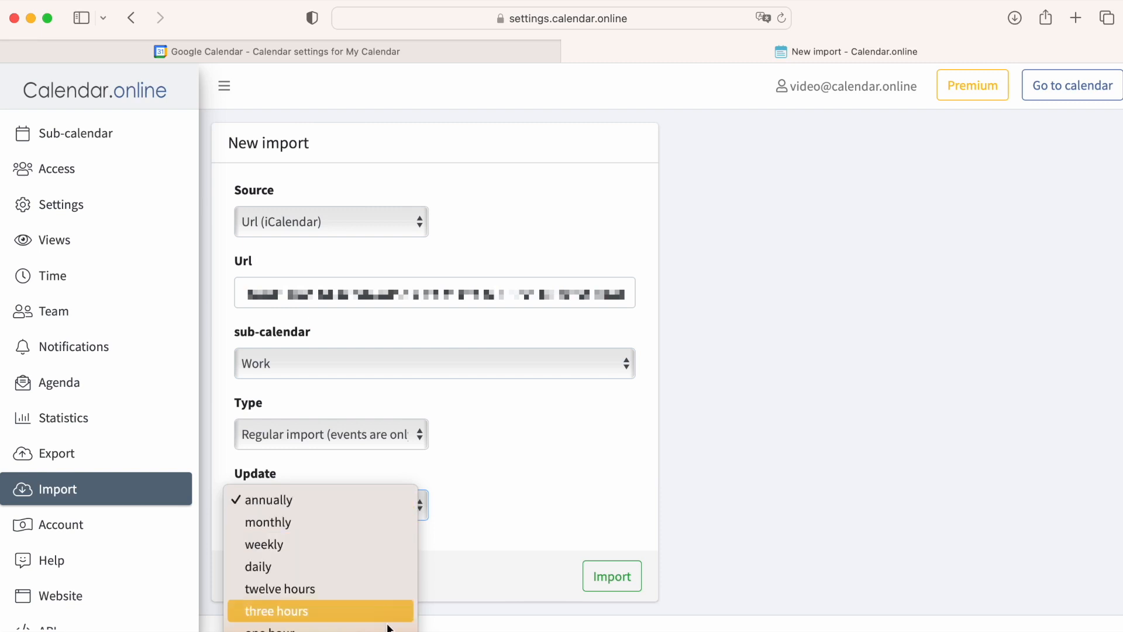
left_click(375, 496)
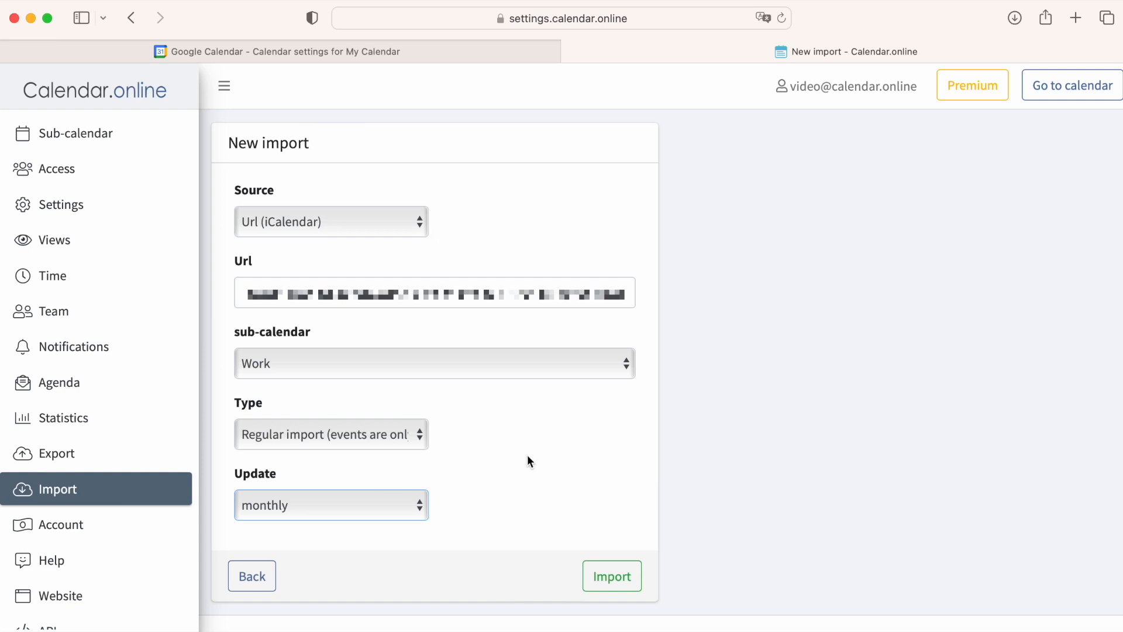
left_click(621, 585)
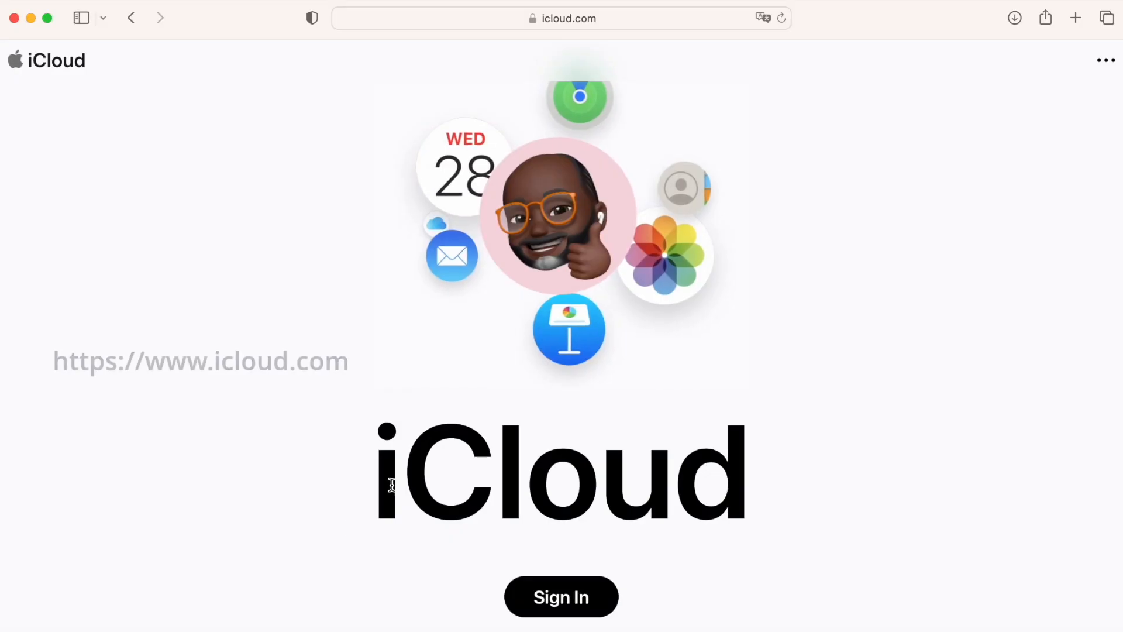
Sign in to iCloud, open the sharing options of the Privat calendar and copy its public calendar link.
left_click(575, 592)
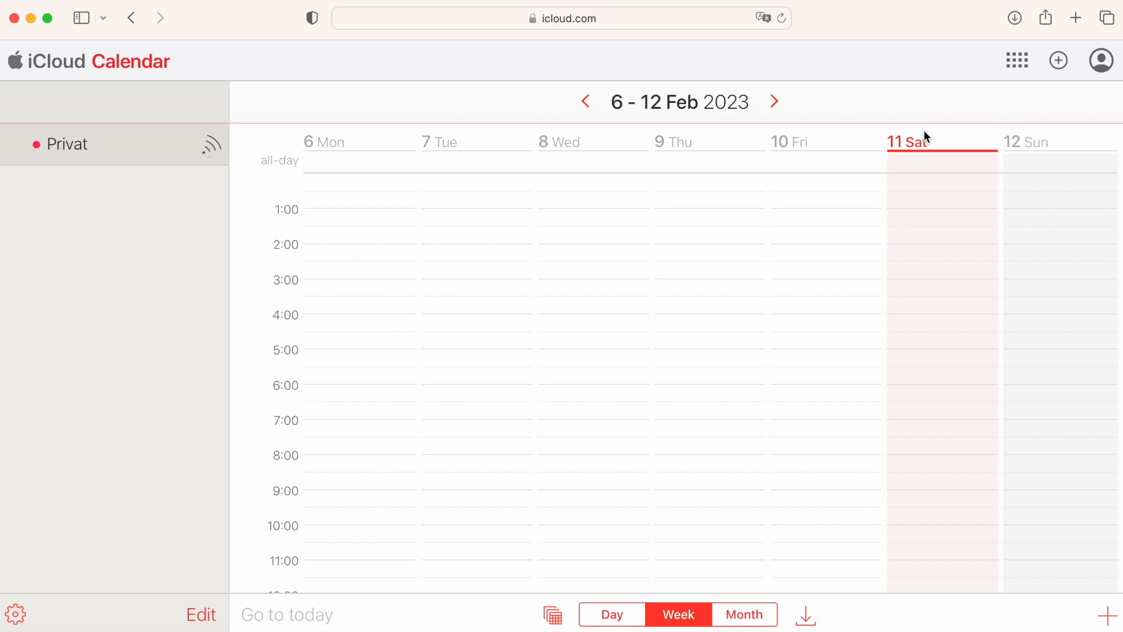
left_click(214, 147)
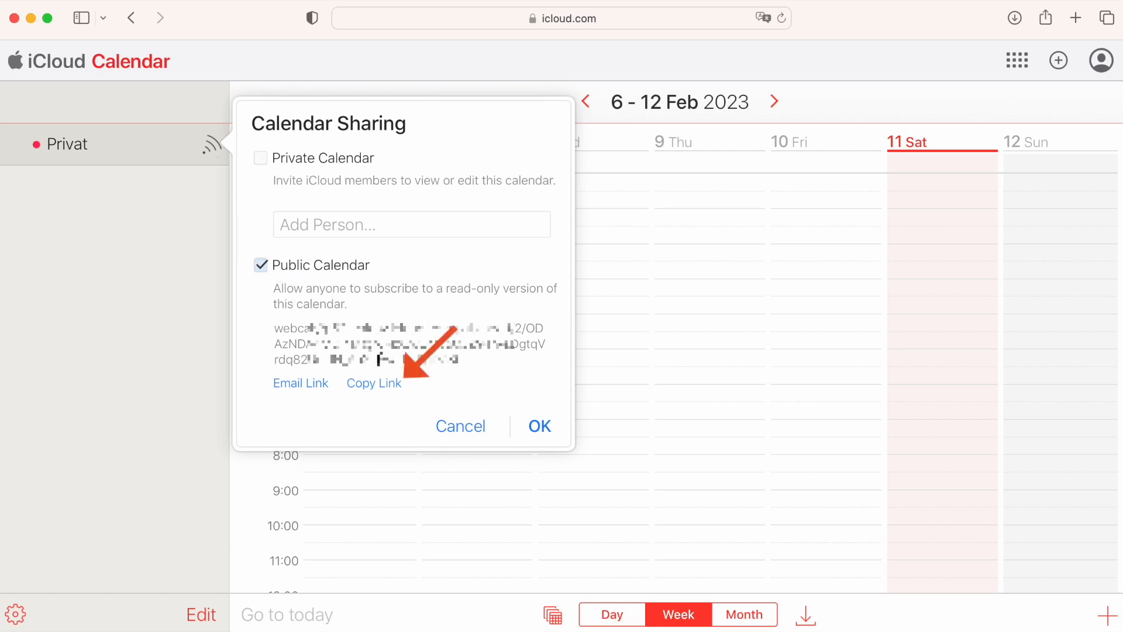
left_click(381, 384)
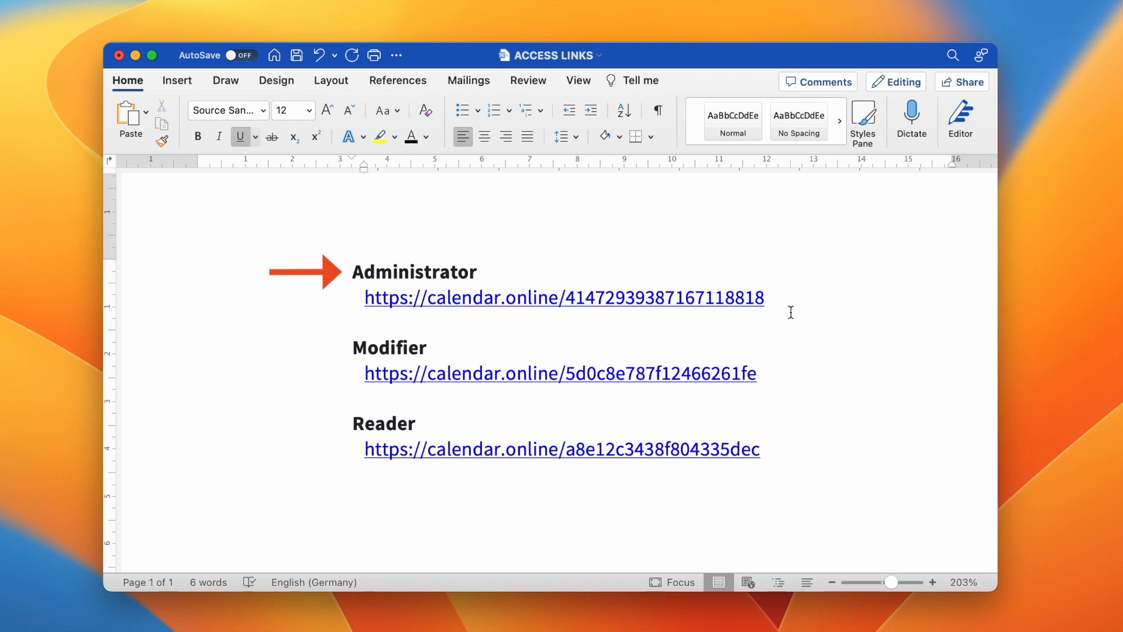
Switch to the Word document, open Calendar.online with the Administrator link and begin a new import request.
left_click(743, 295)
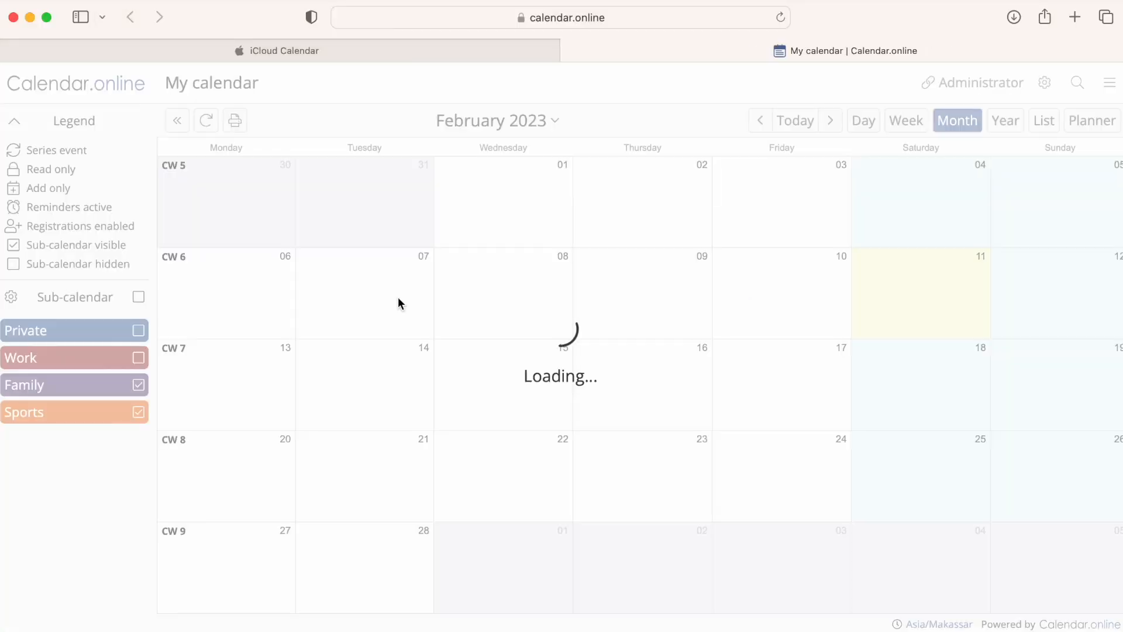
left_click(1044, 83)
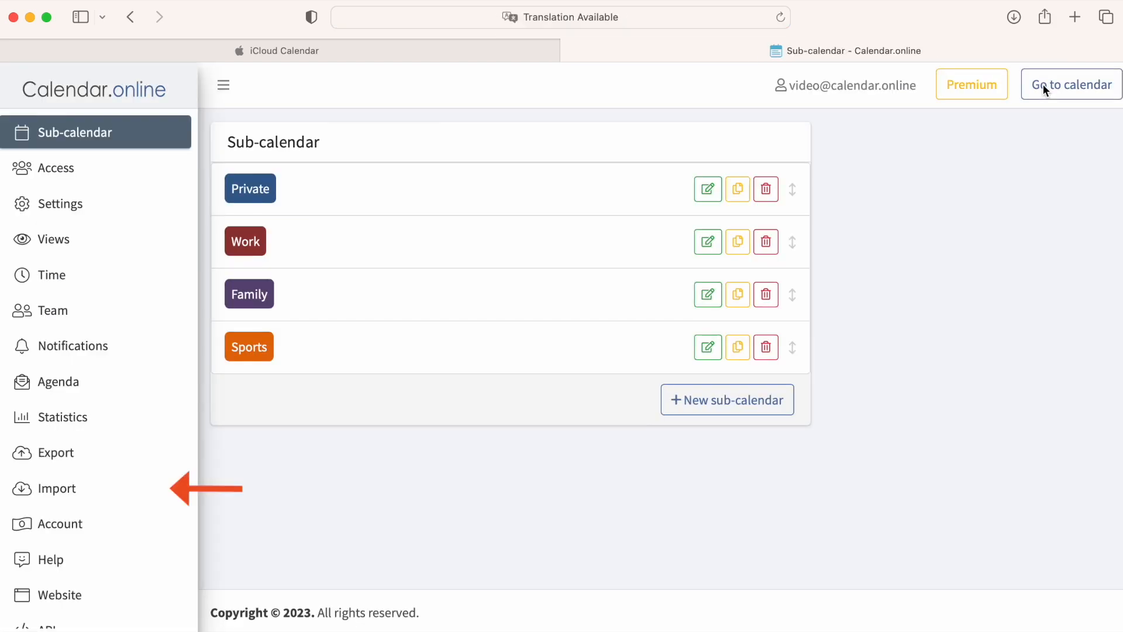
left_click(152, 482)
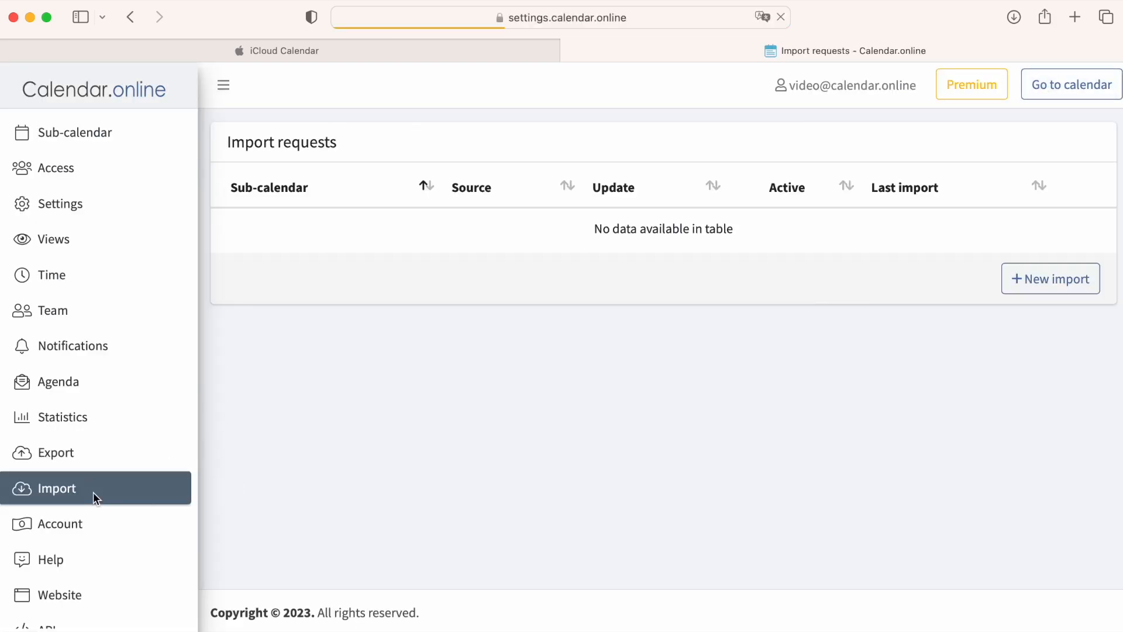
left_click(1029, 279)
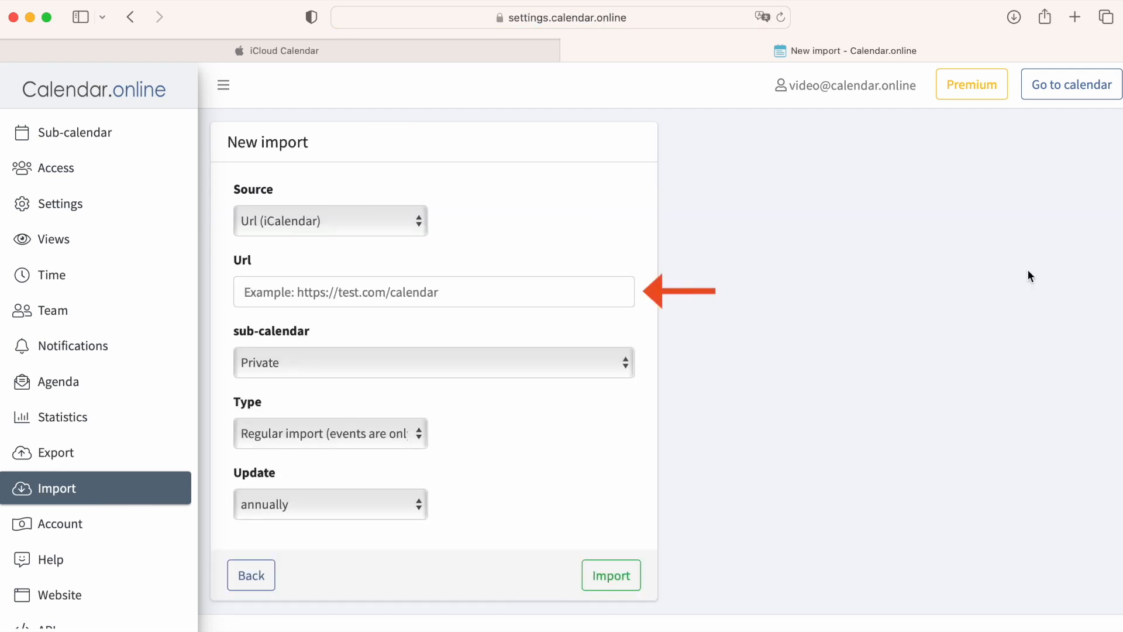
Paste the iCloud link as the URL, replace its webcal prefix with http, and import it into Private with monthly updates.
left_click(546, 283)
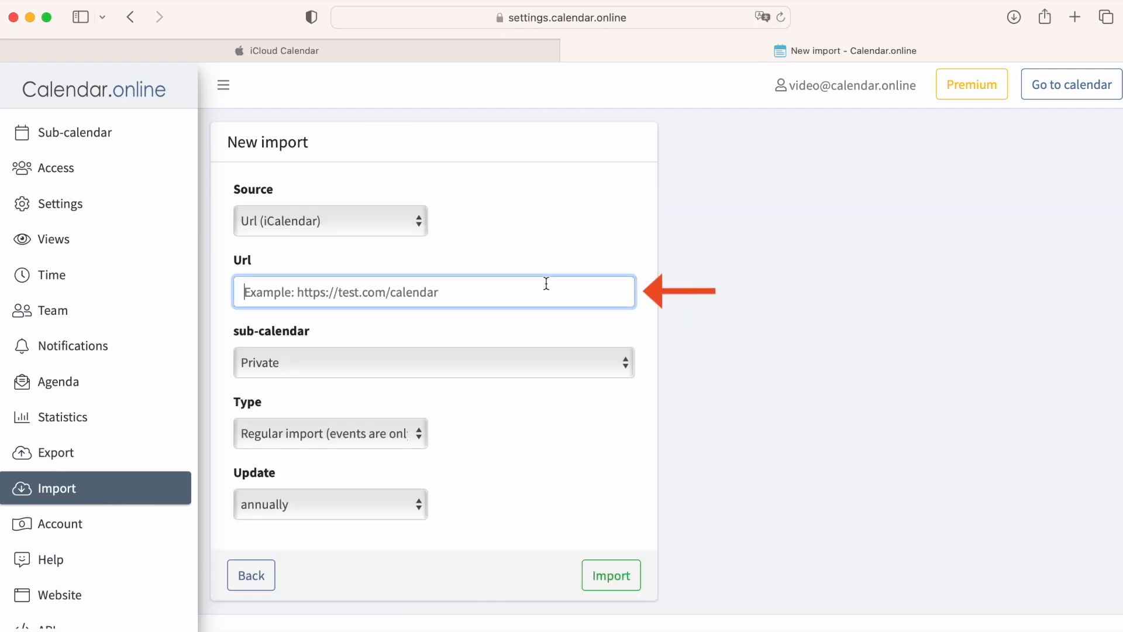
key("super+v")
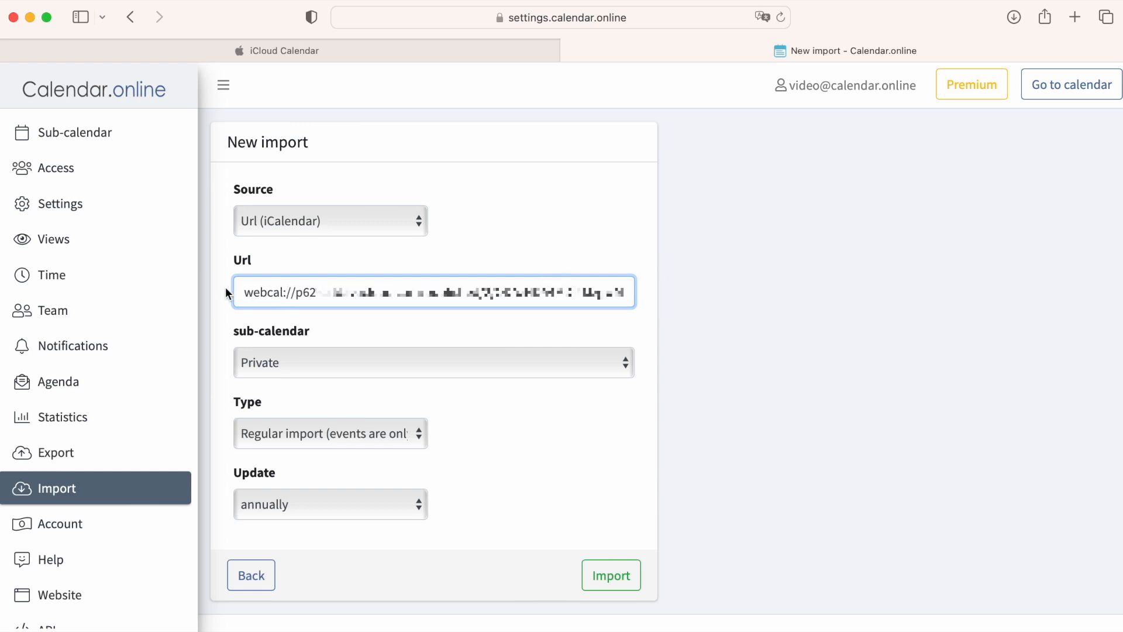
left_click_drag(244, 293, 281, 294)
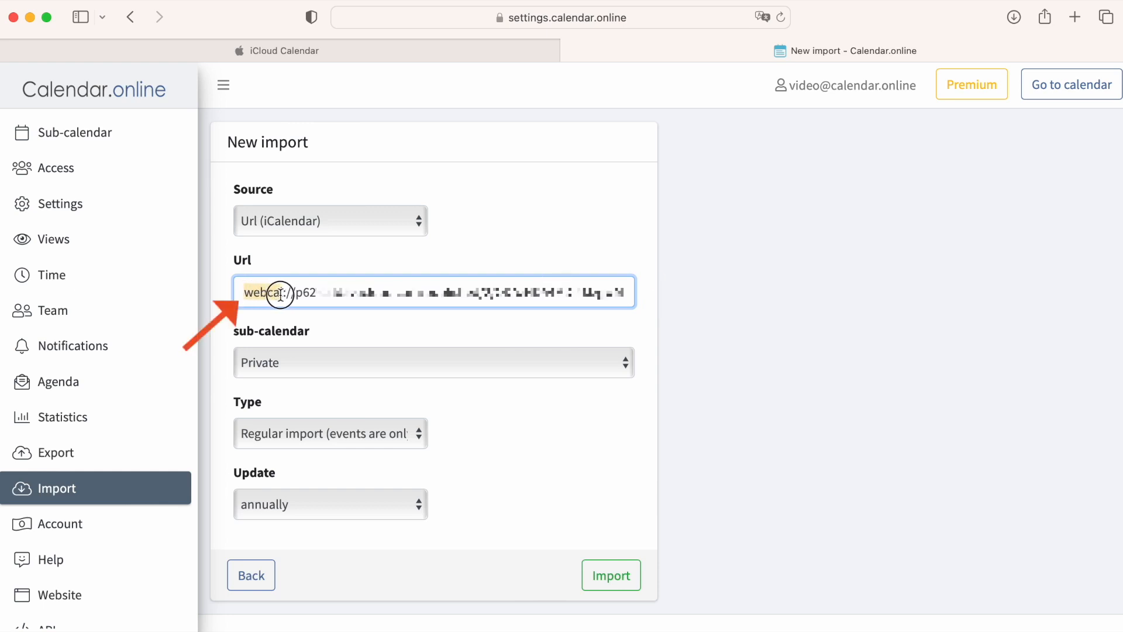
type("htt")
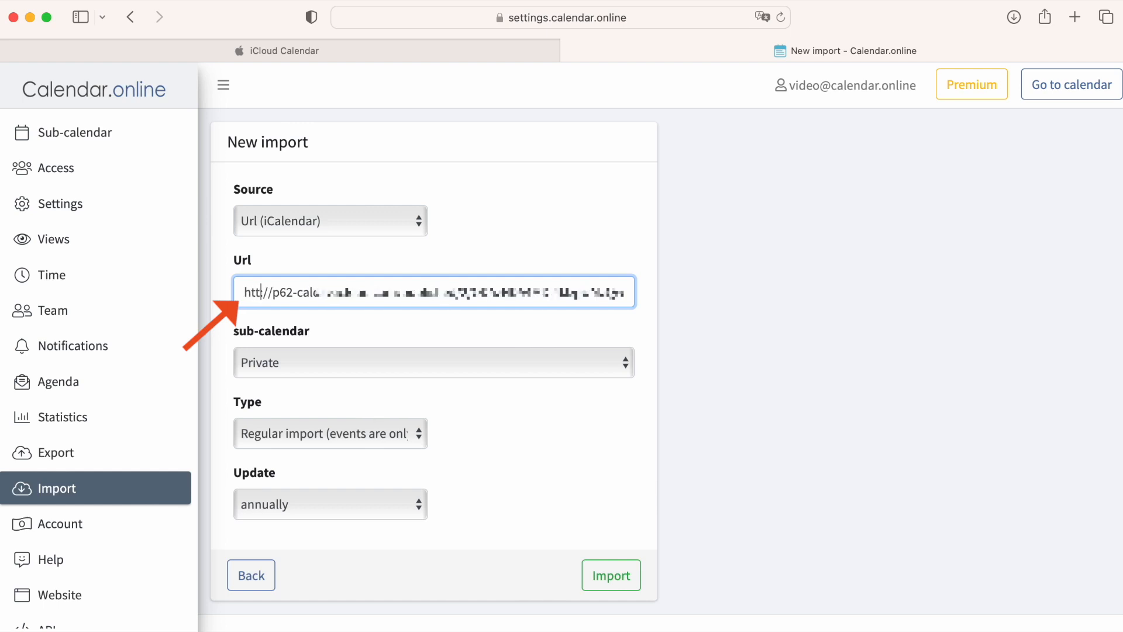
type("p:")
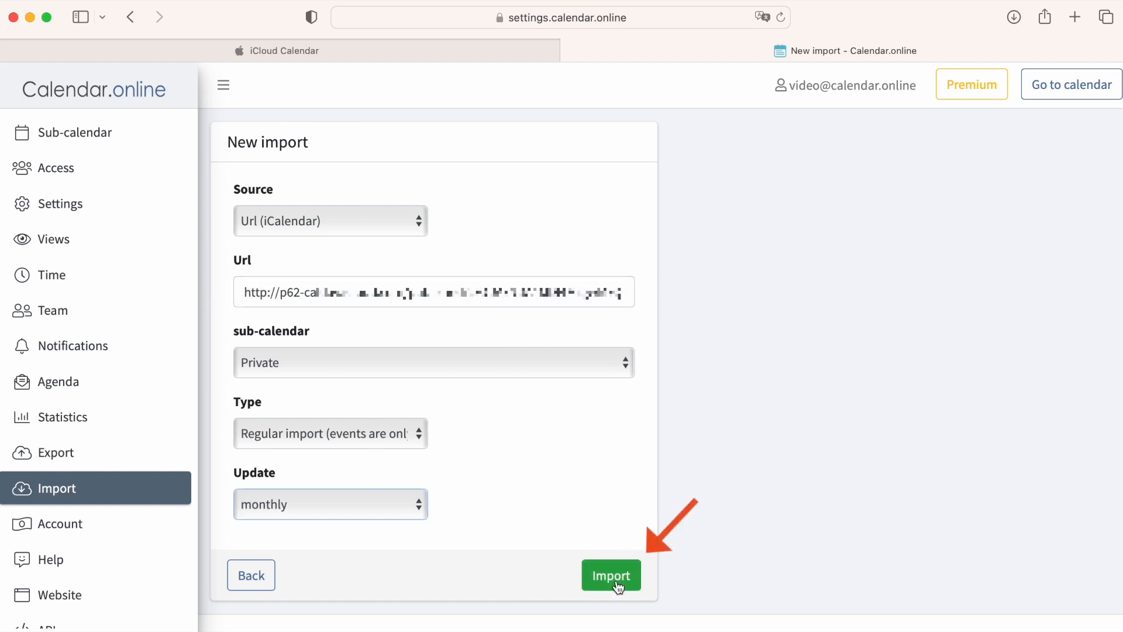
left_click(615, 582)
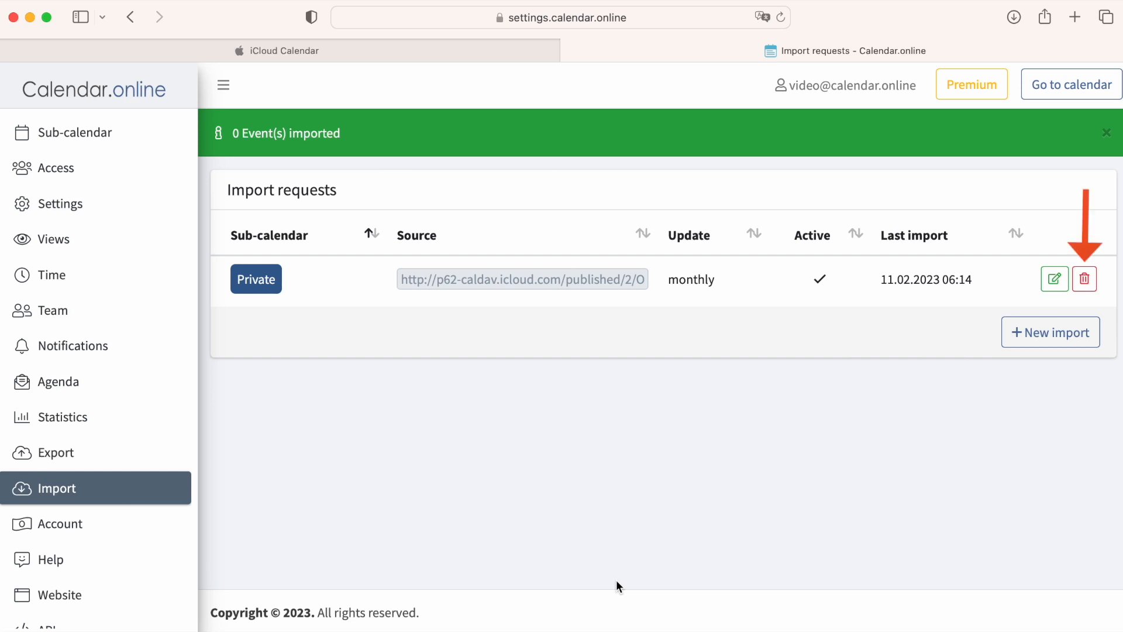
Delete the iCloud import request for the Private sub-calendar, including all its imported events.
left_click(1082, 279)
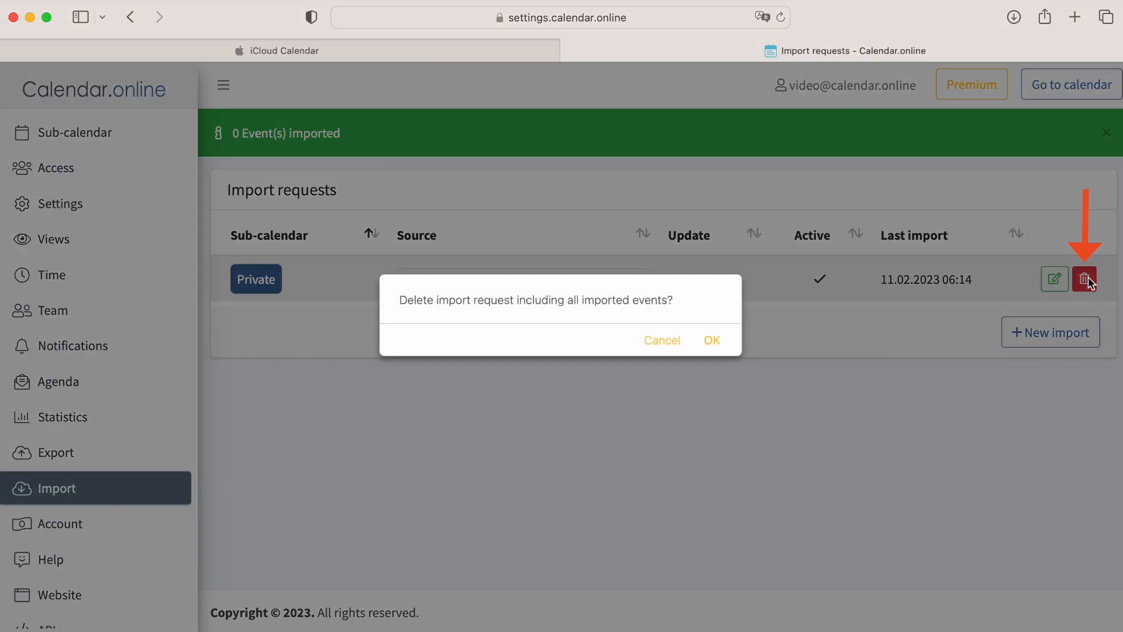
left_click(712, 341)
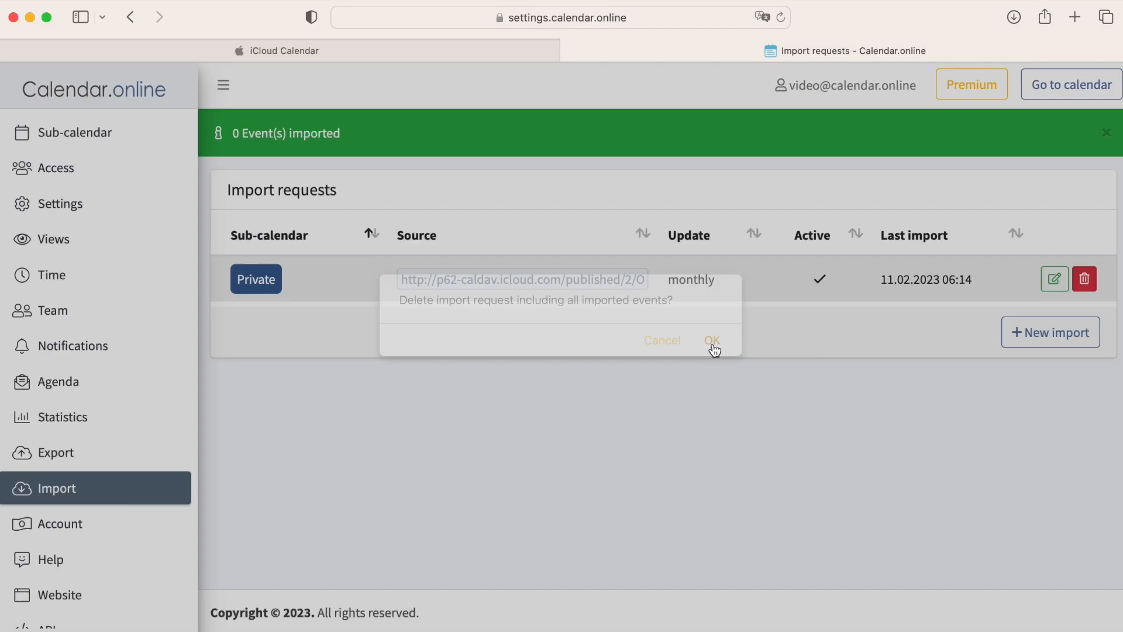